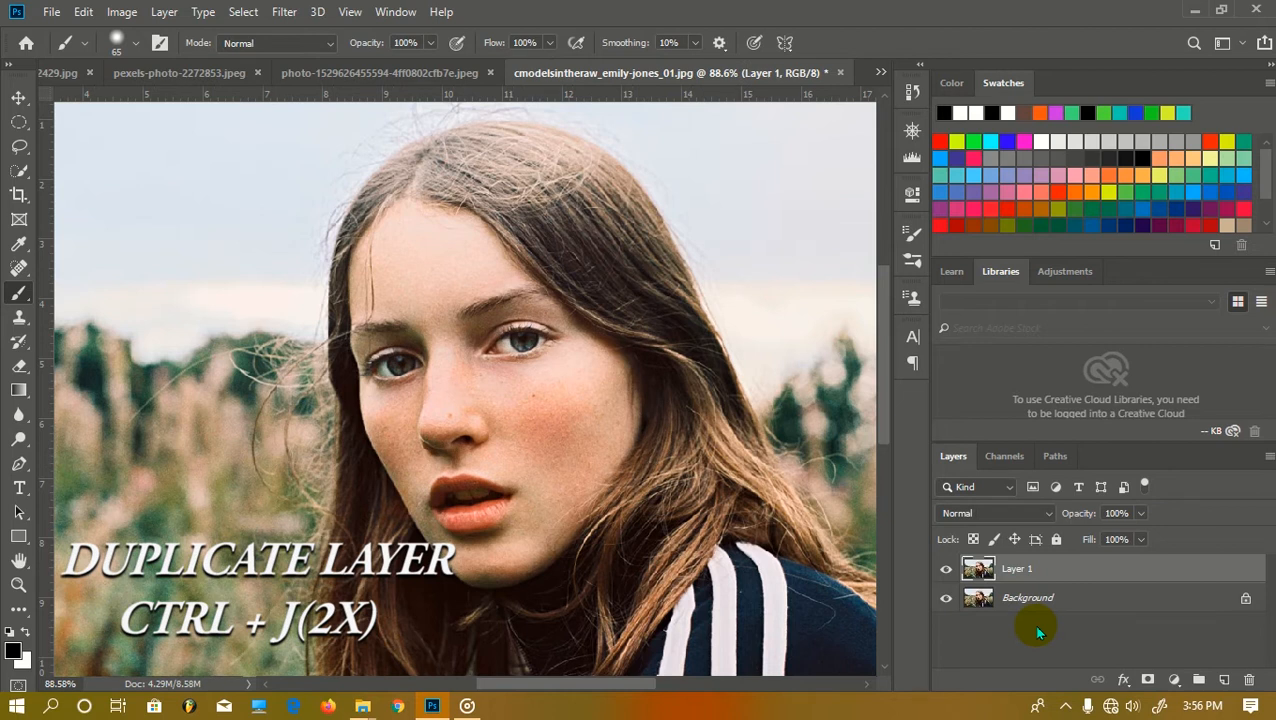
# Step: Duplicate Layer 1 and hide the resulting copy
pyautogui.hotkey('ctrl', 'j')
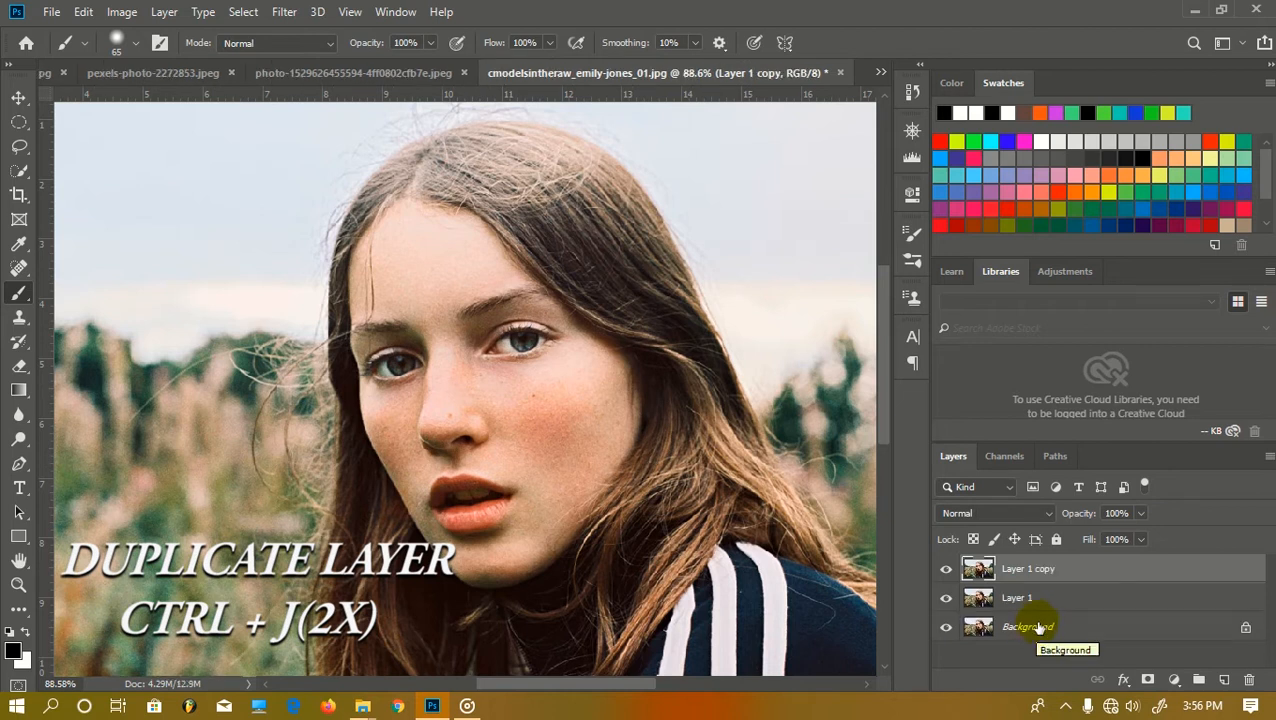
pyautogui.click(947, 570)
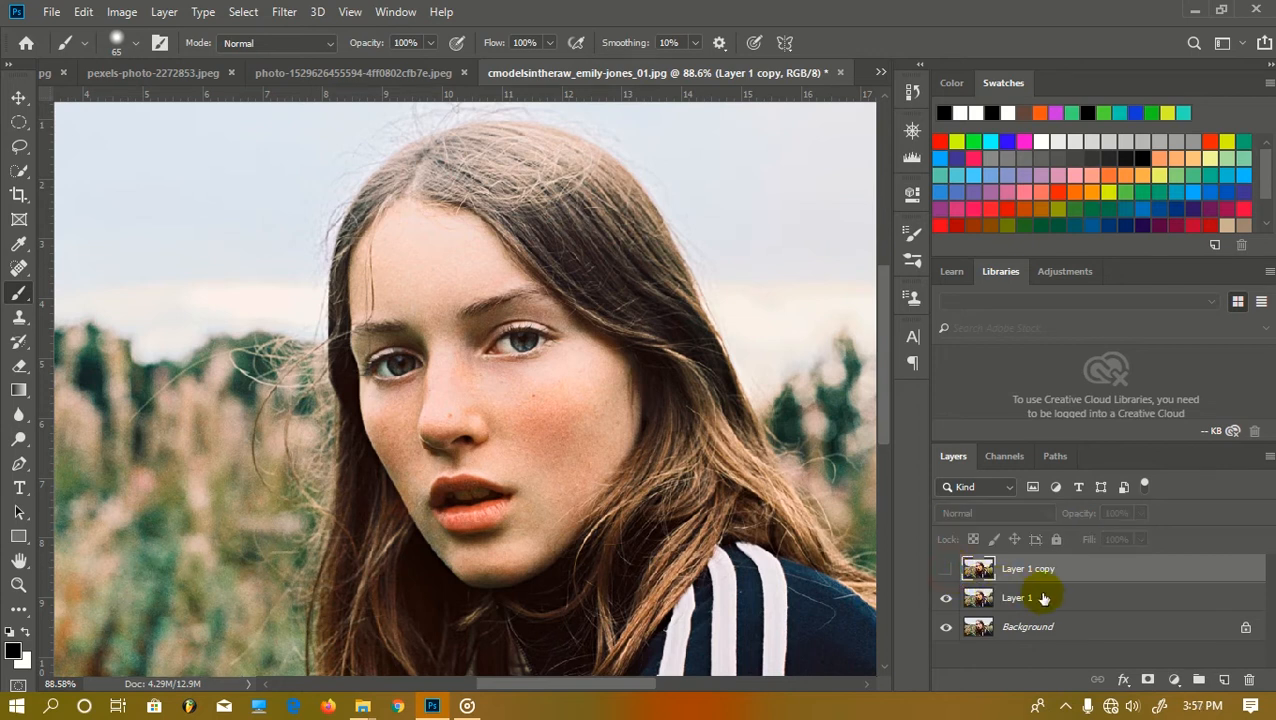
# Step: Set the blend mode of Layer 1 to Screen and add a layer mask to it
pyautogui.click(1057, 602)
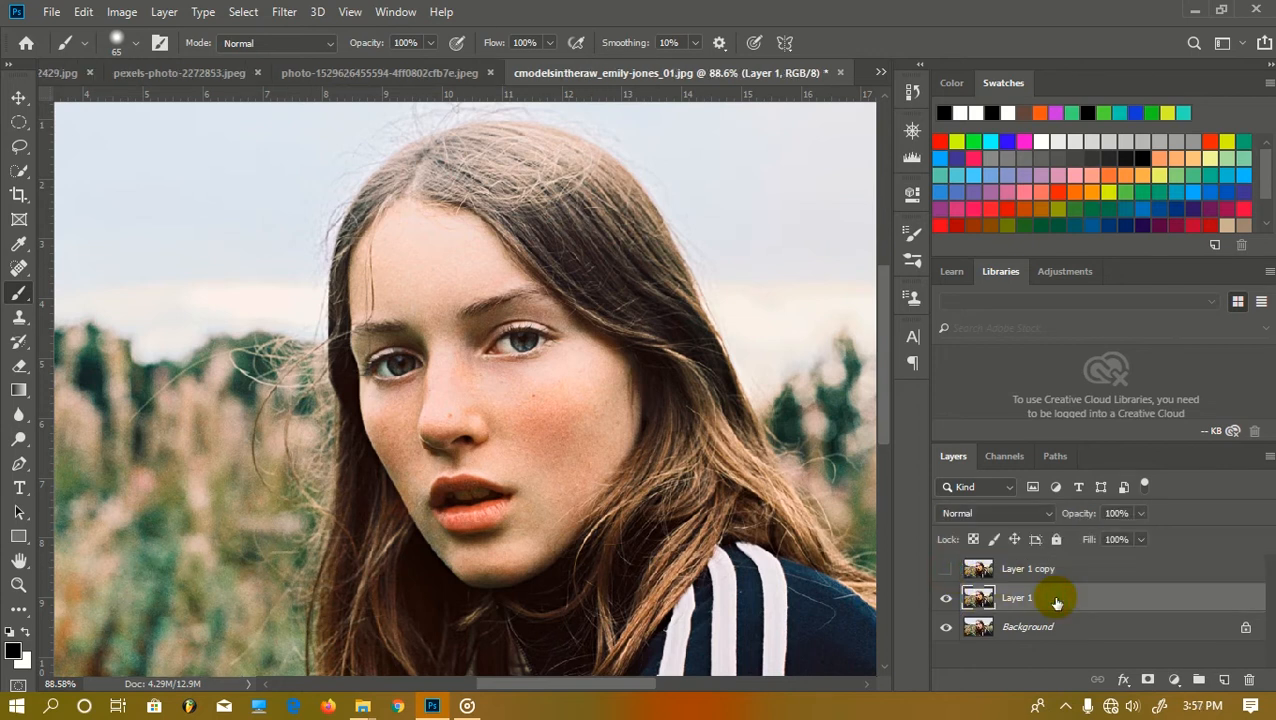
pyautogui.click(996, 515)
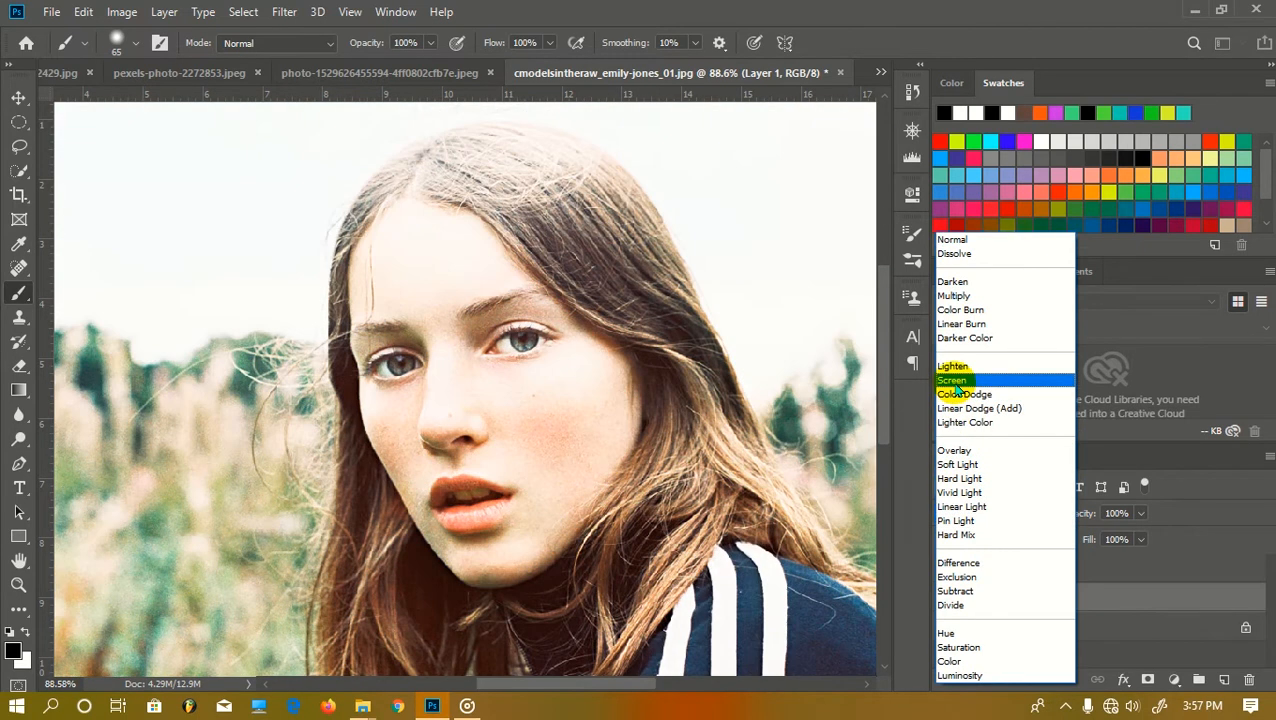
pyautogui.click(955, 382)
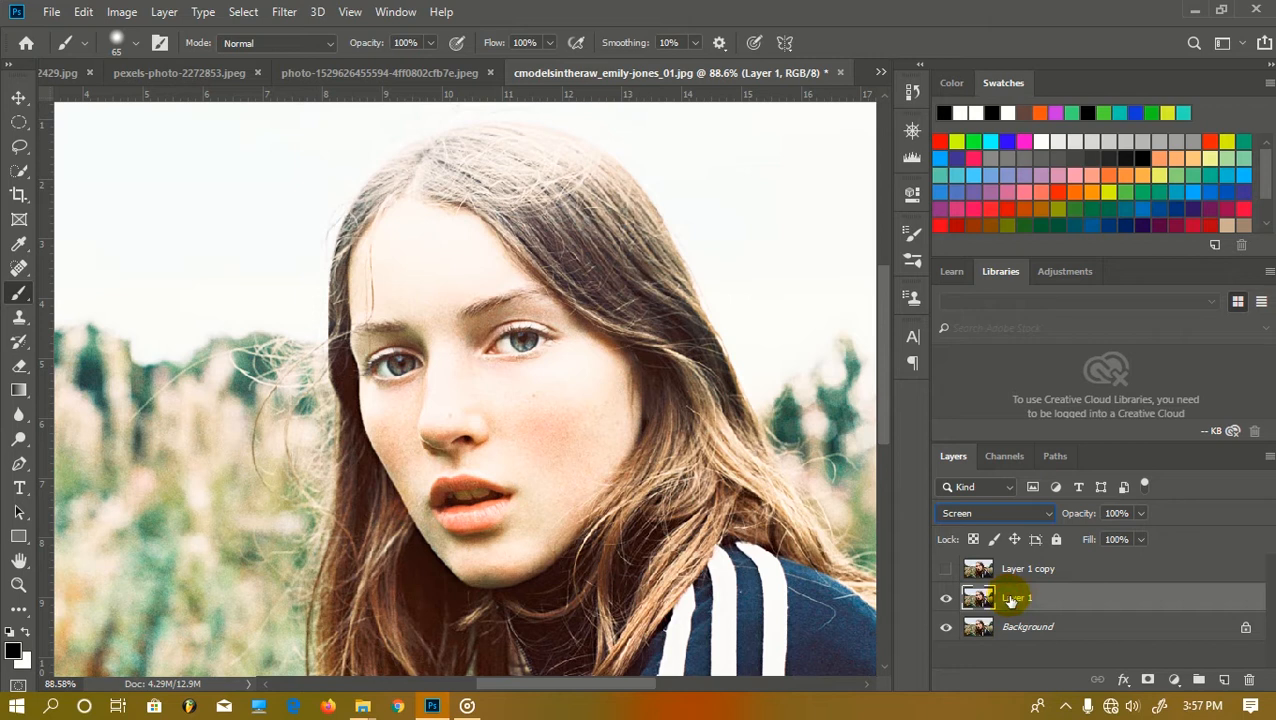
pyautogui.click(1145, 682)
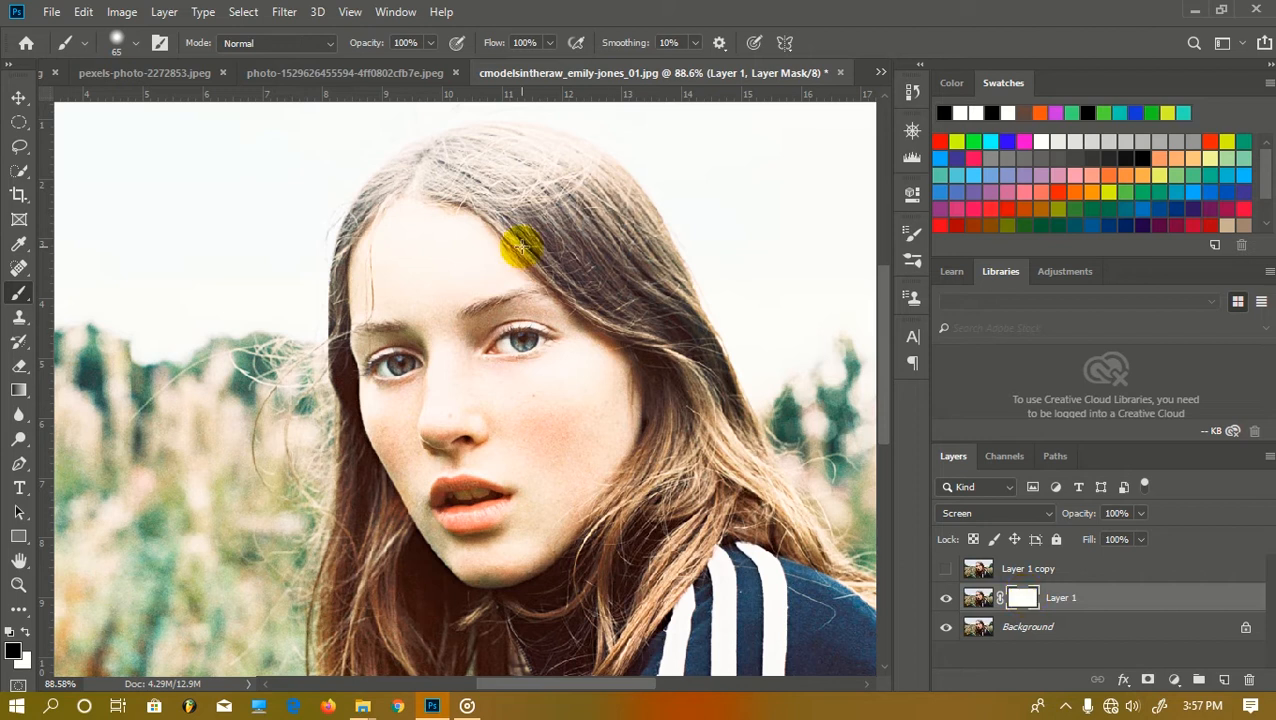
# Step: Use Apply Image on Layer 1's mask with the Merged layer, inverted RGB channel, Multiply blending and 100% opacity
pyautogui.click(120, 12)
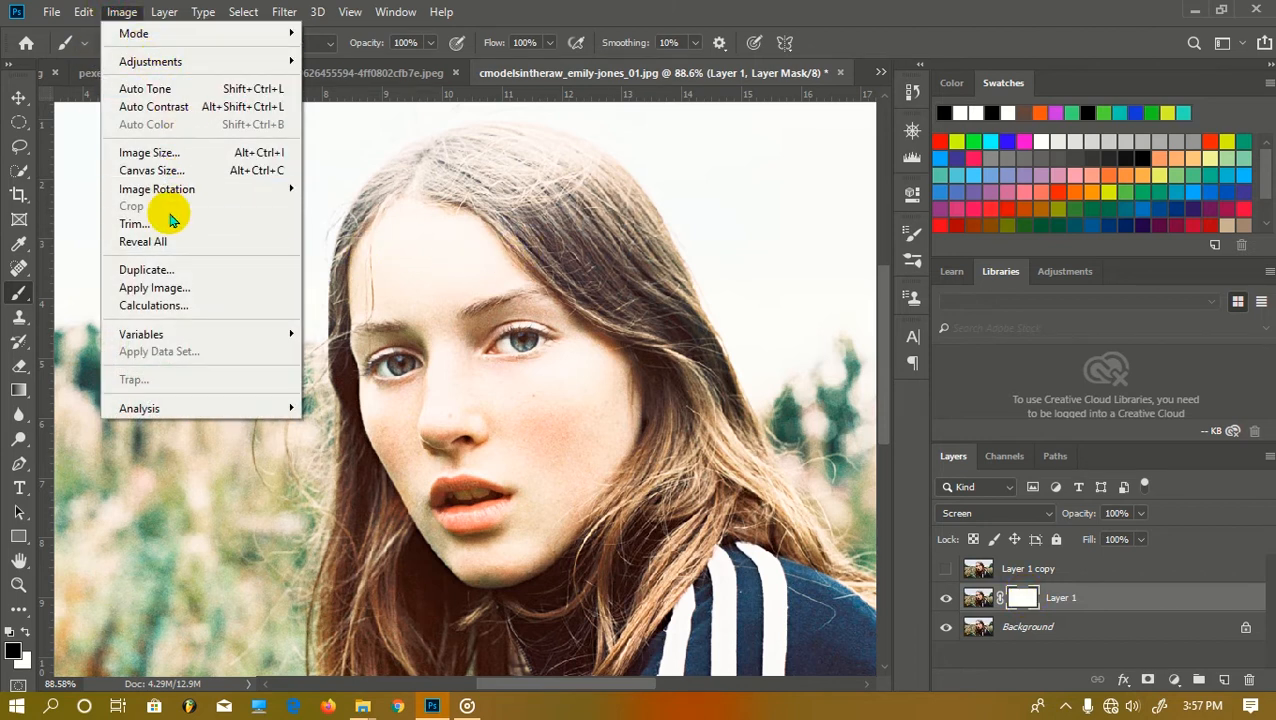
pyautogui.click(155, 287)
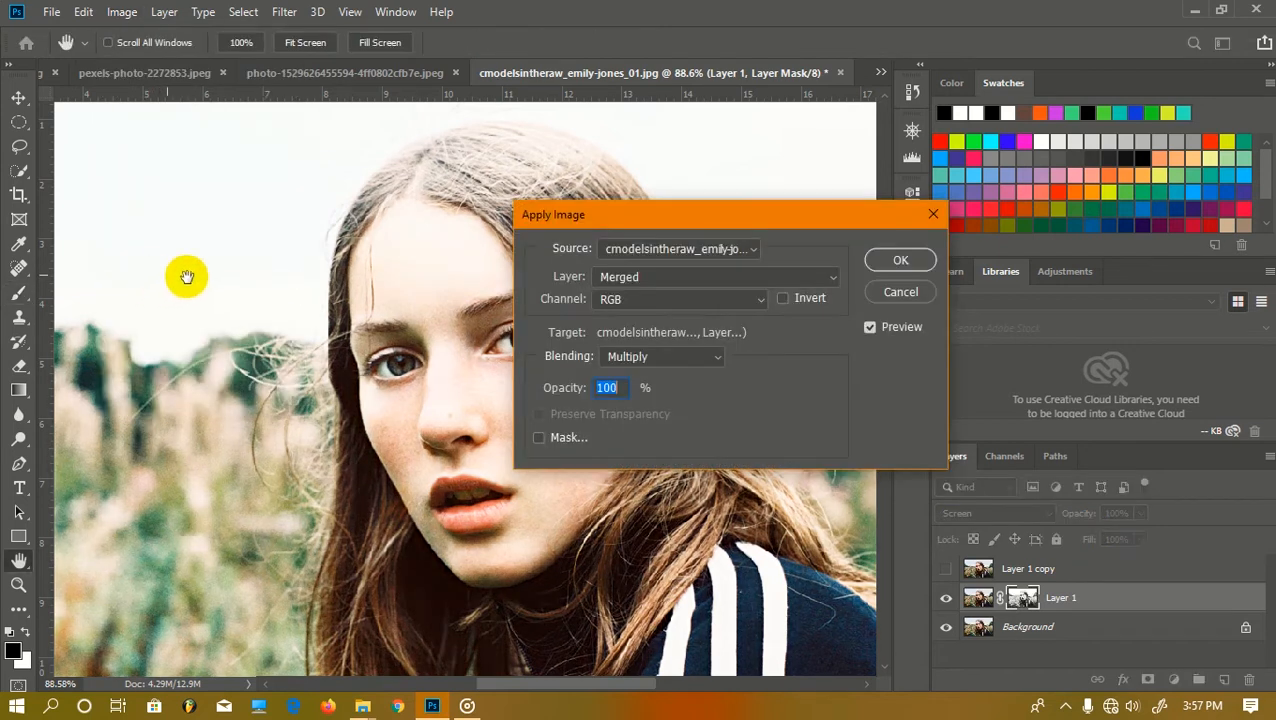
pyautogui.click(779, 280)
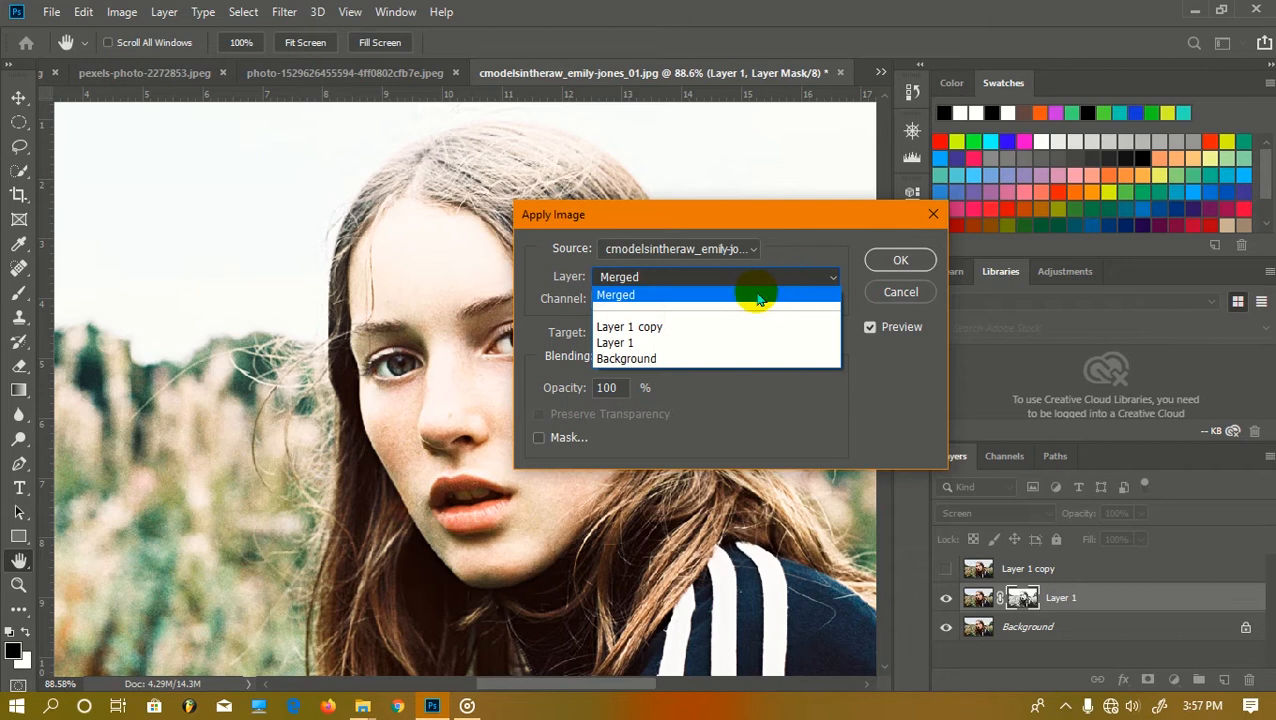
pyautogui.click(758, 296)
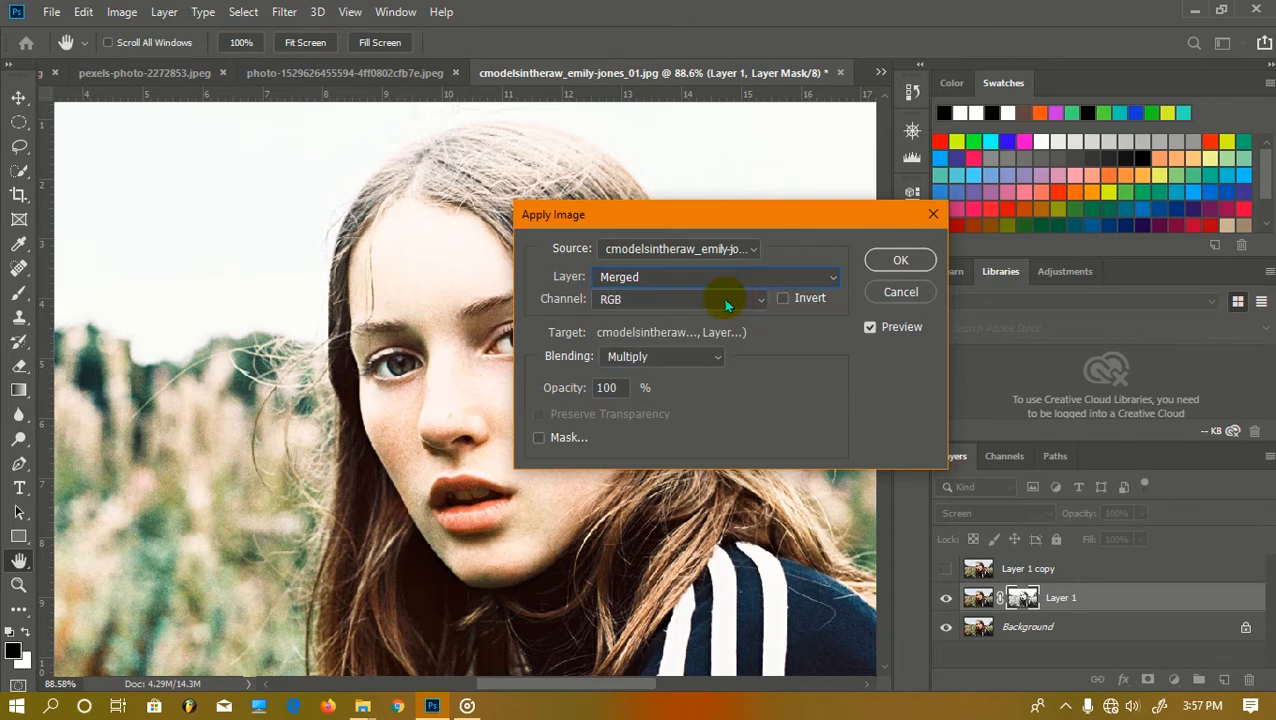
pyautogui.click(727, 302)
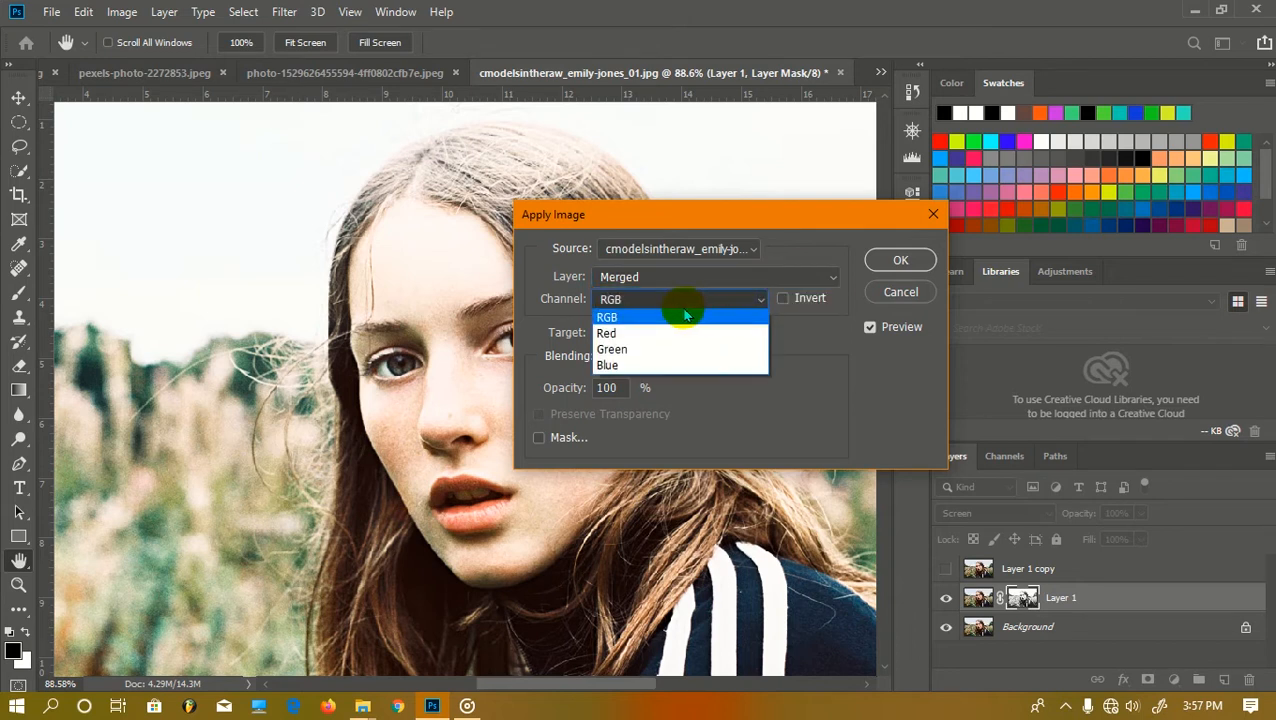
pyautogui.click(680, 319)
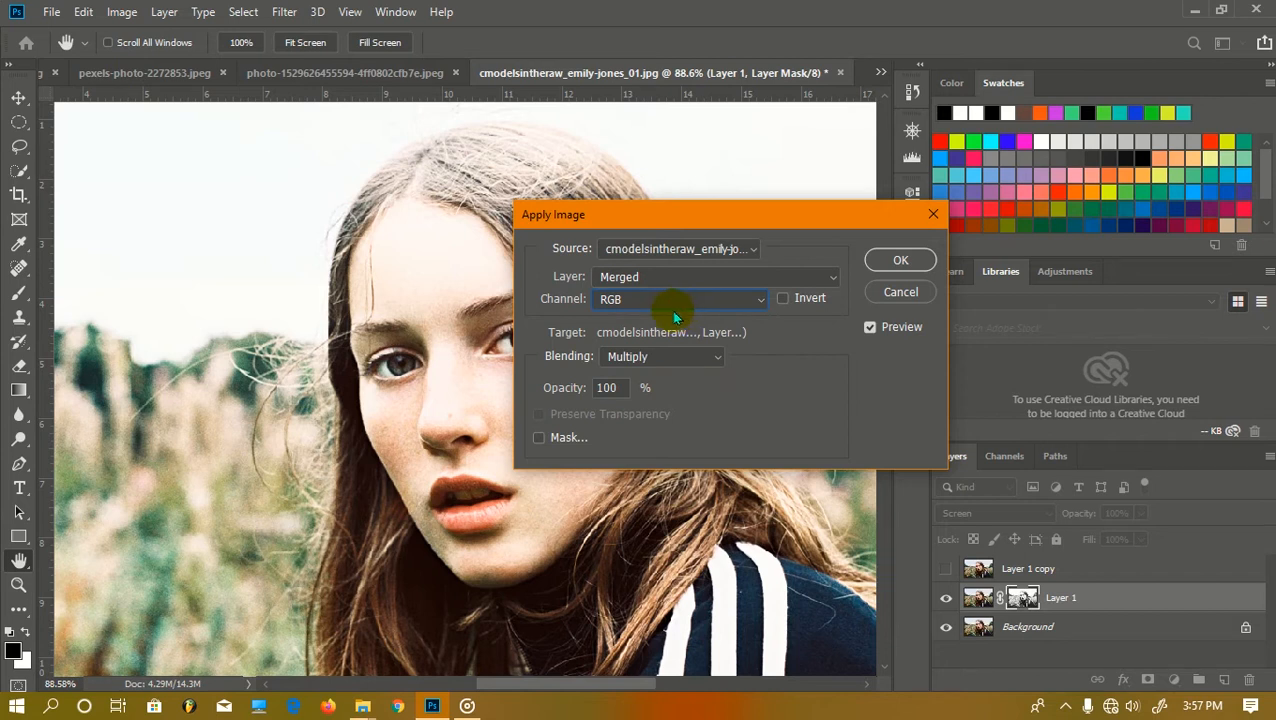
pyautogui.click(664, 356)
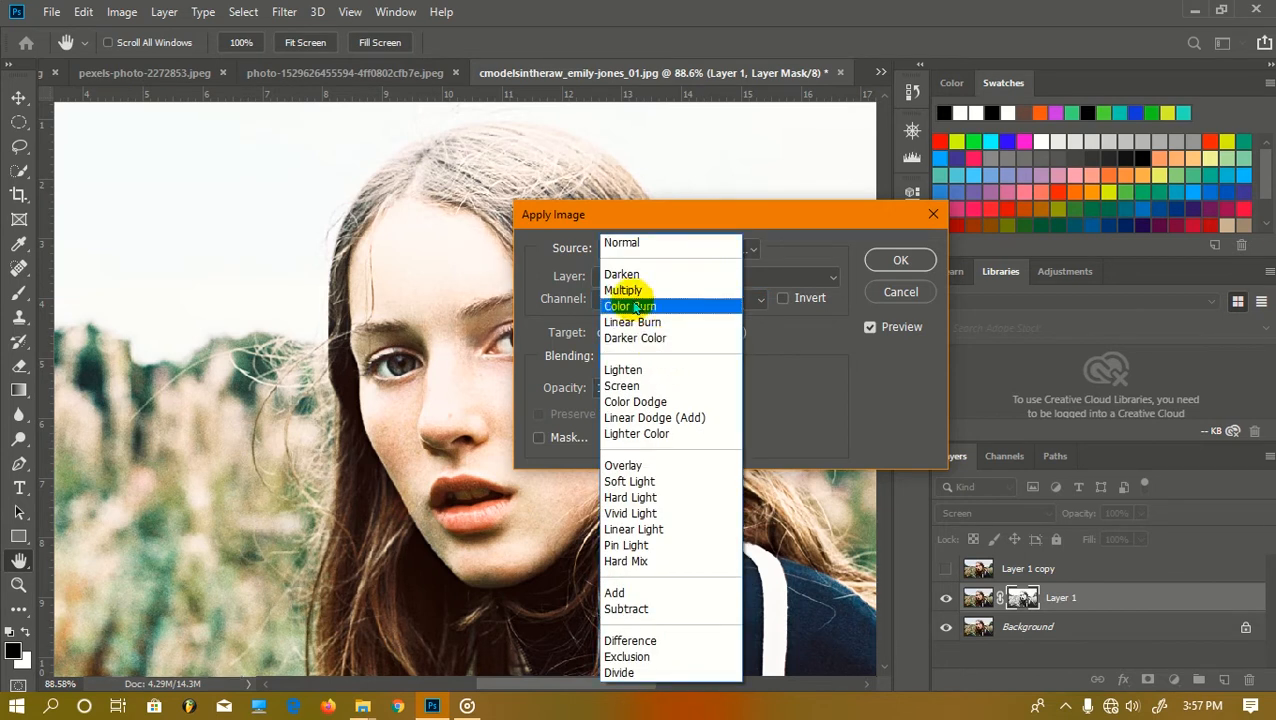
pyautogui.click(632, 290)
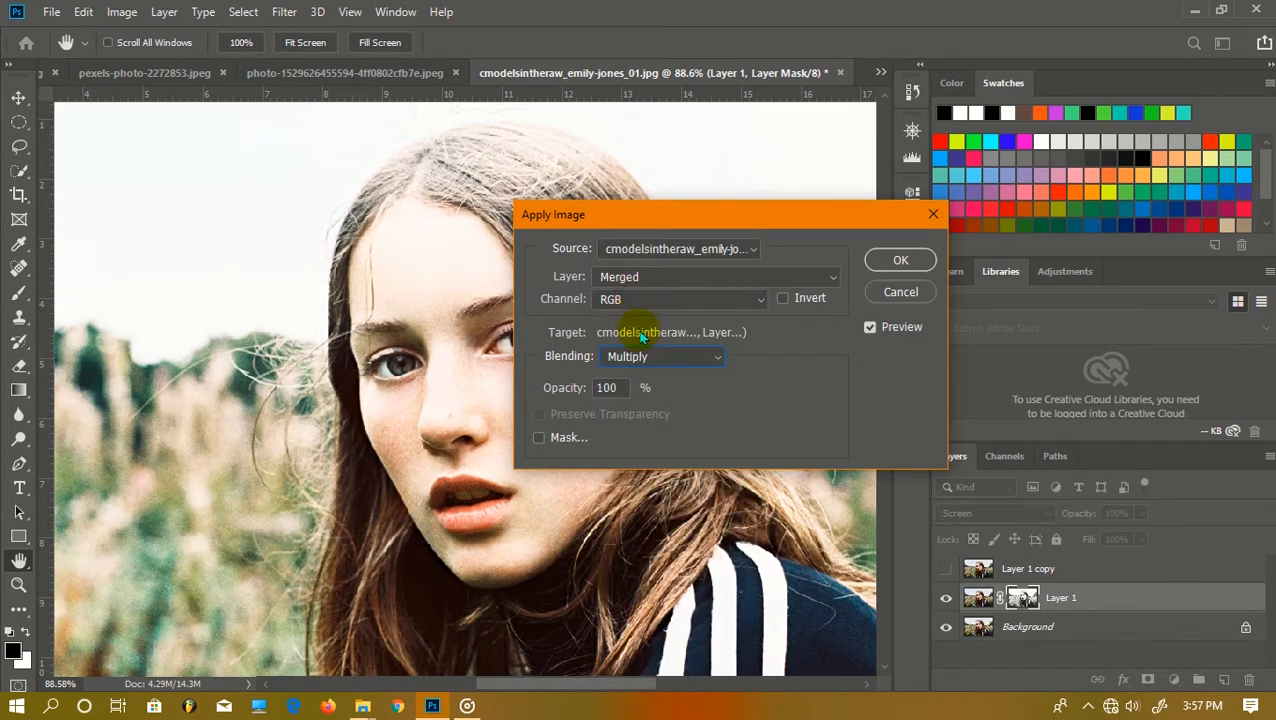
pyautogui.moveTo(622, 388); pyautogui.dragTo(578, 388)
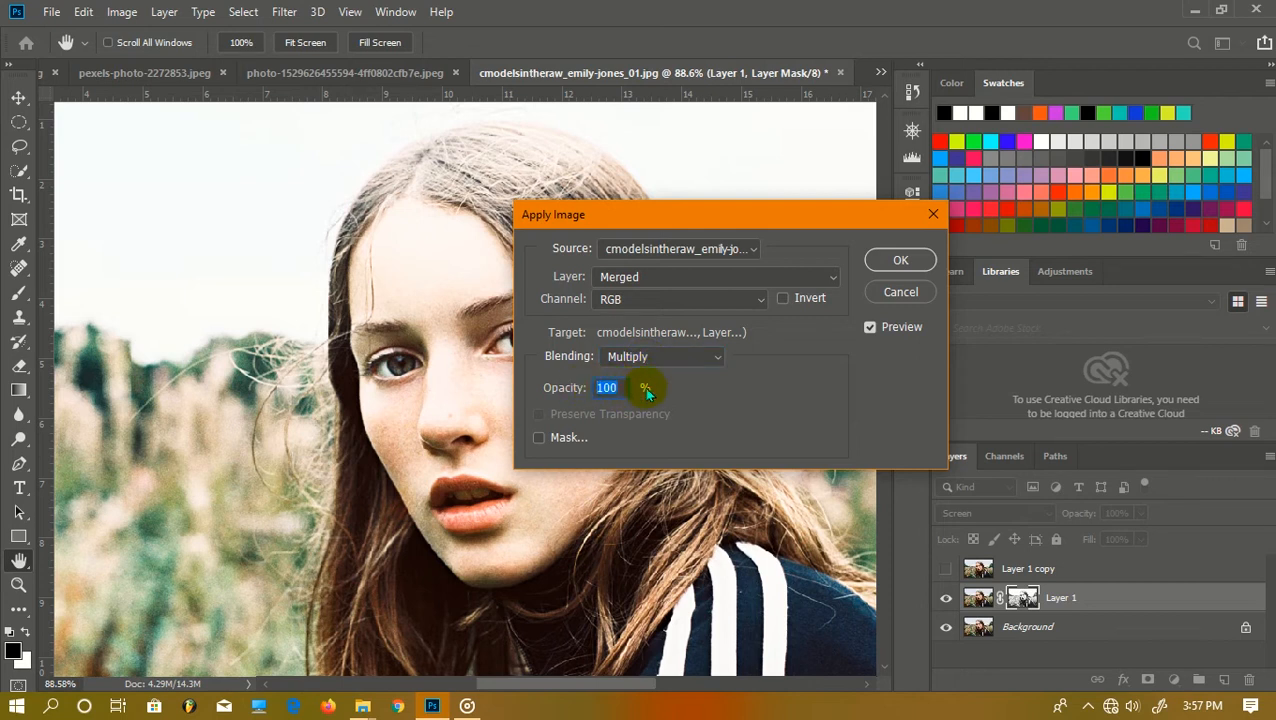
pyautogui.click(784, 300)
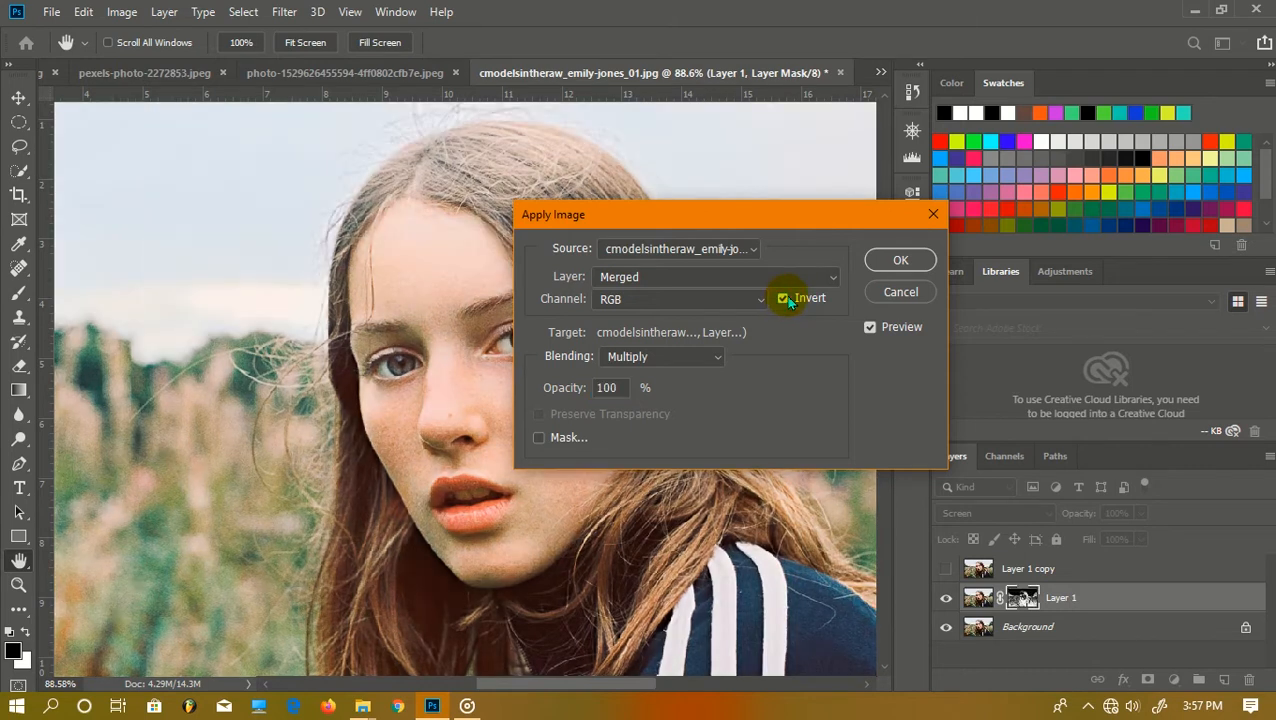
pyautogui.click(895, 261)
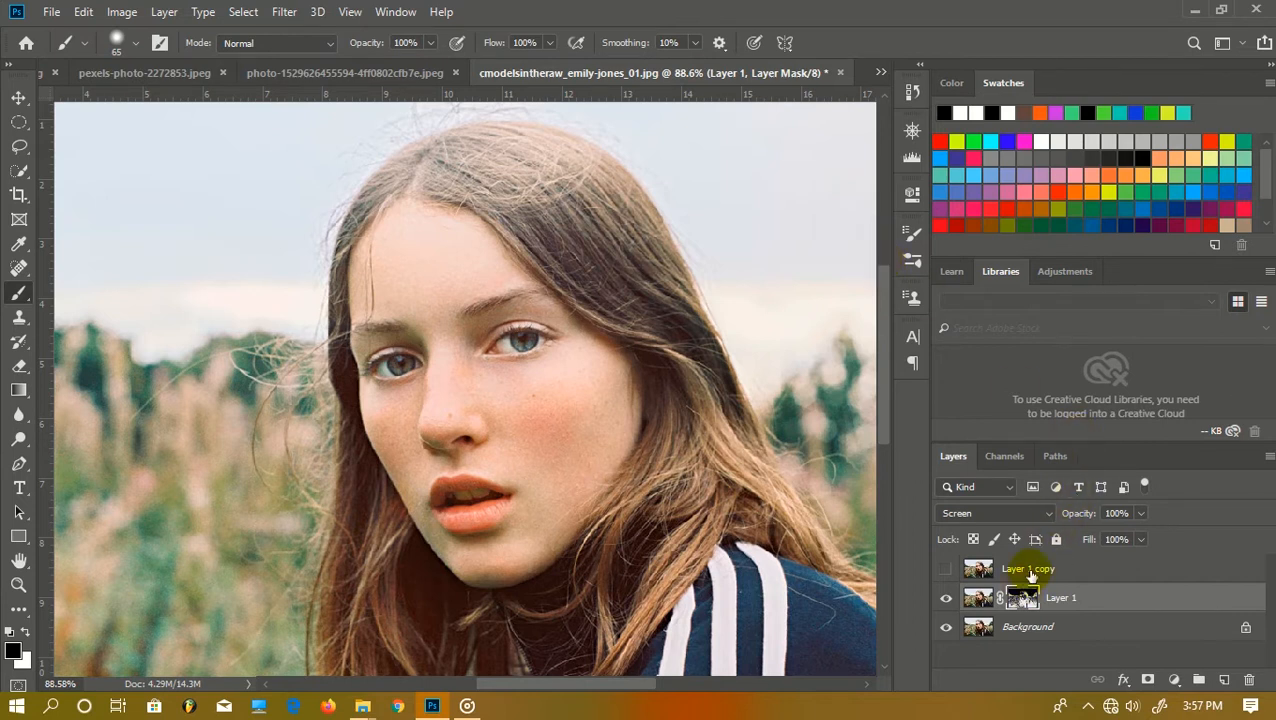
# Step: Make Layer 1 copy visible again and desaturate it
pyautogui.click(1031, 577)
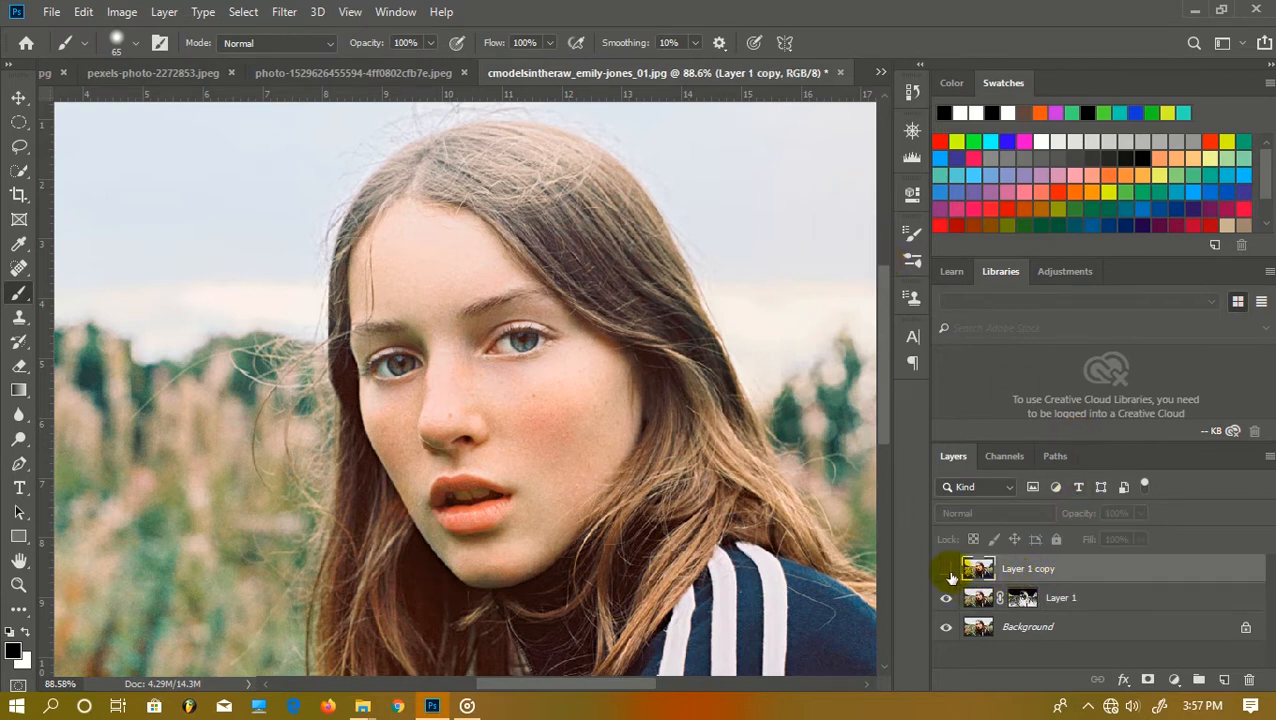
pyautogui.click(946, 570)
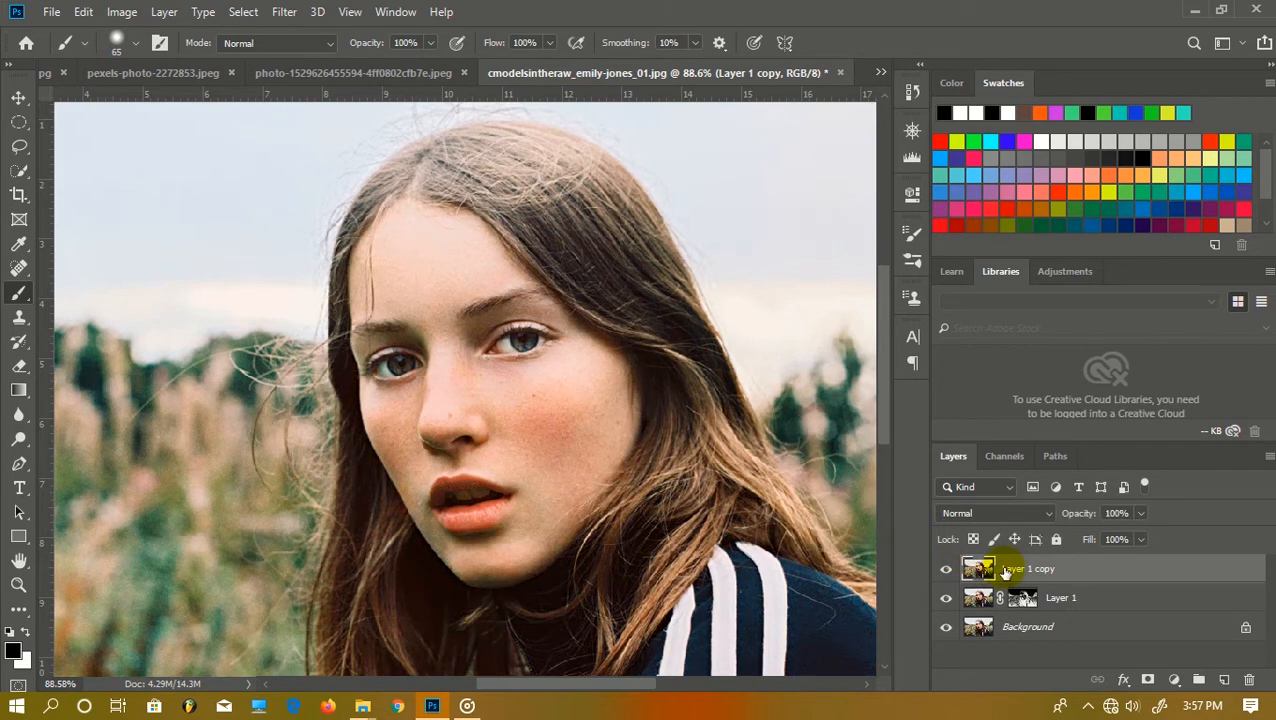
pyautogui.click(122, 11)
pyautogui.moveTo(168, 66)
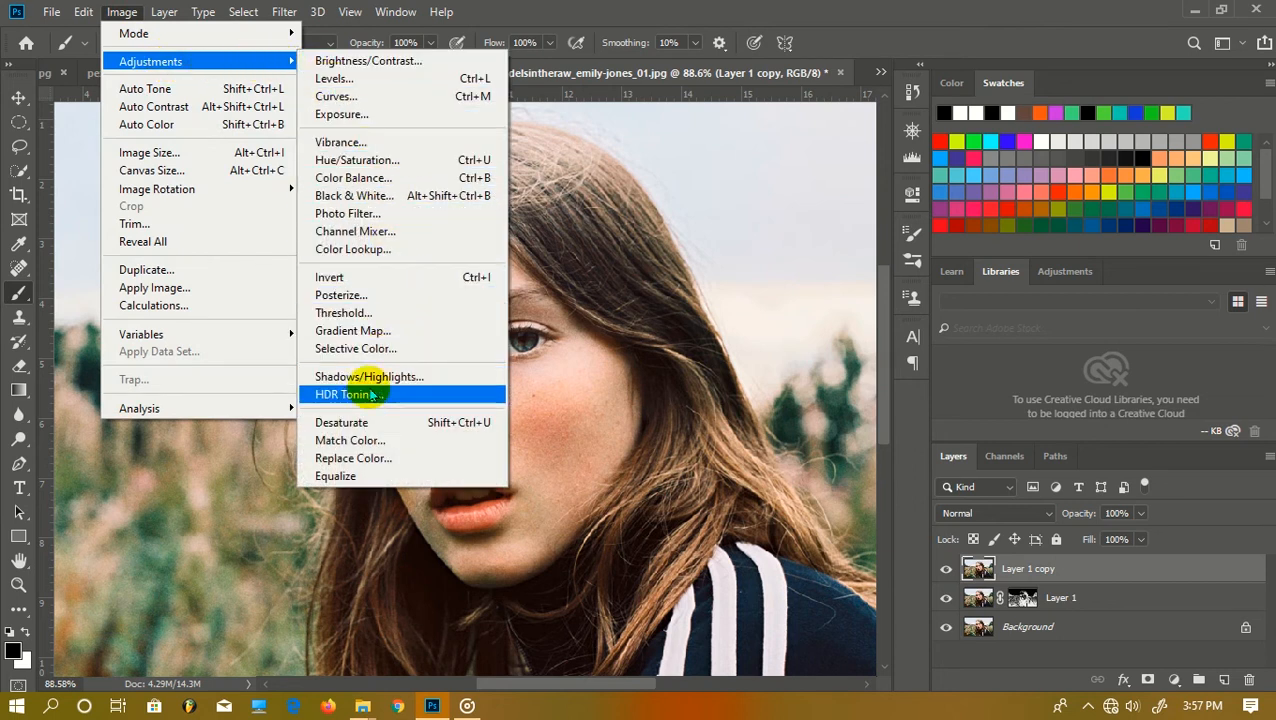
pyautogui.click(344, 422)
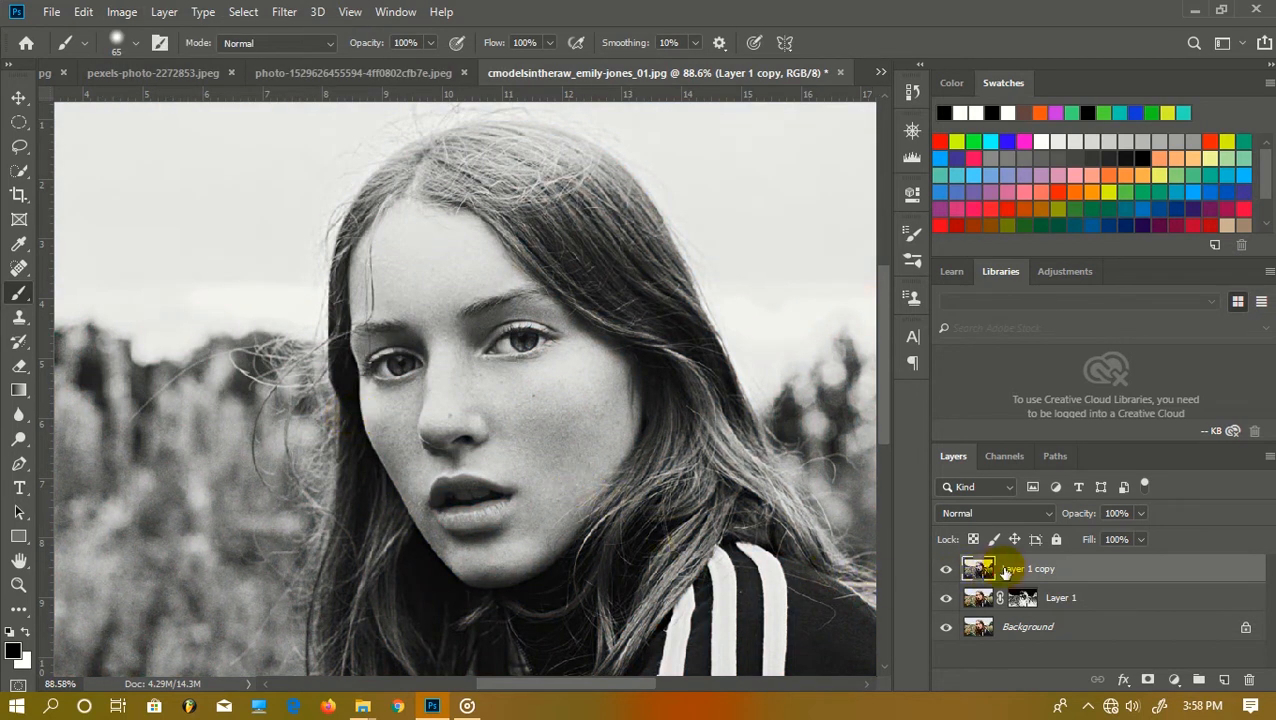
# Step: Convert Layer 1 copy to a smart object and apply a High Pass filter with a radius of 64.7 pixels
pyautogui.rightClick(1016, 570)
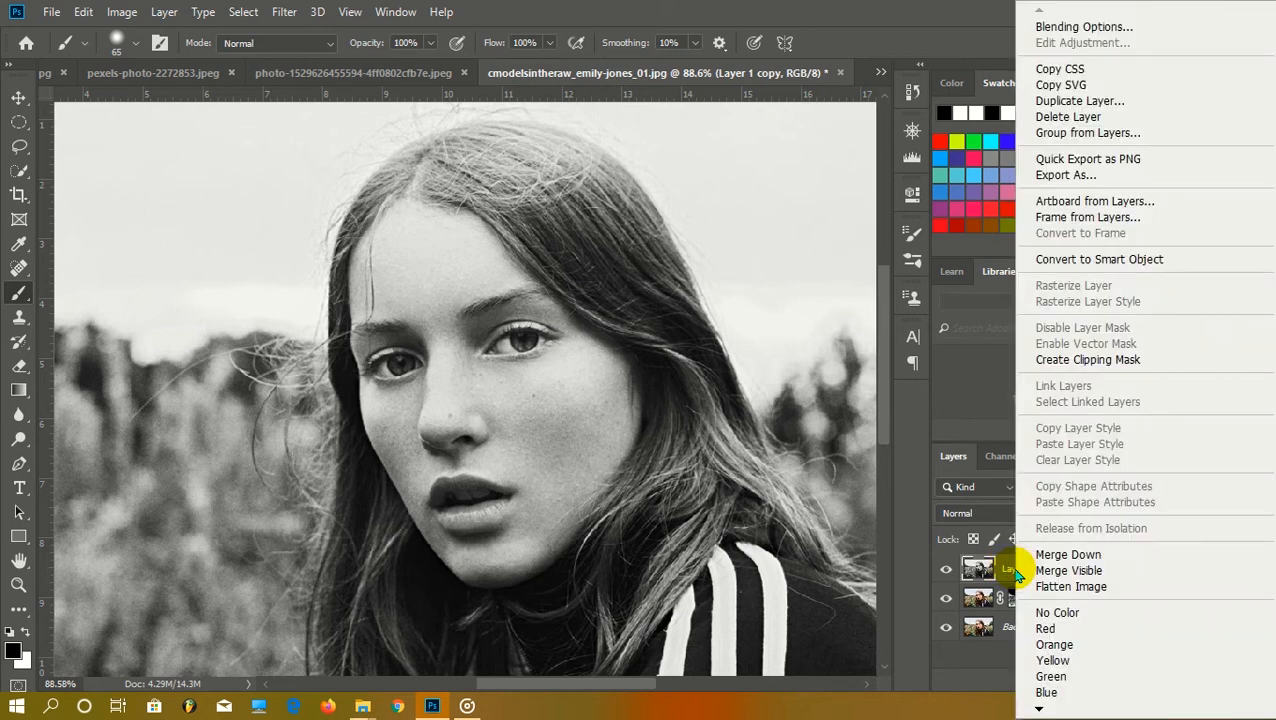
pyautogui.click(1060, 259)
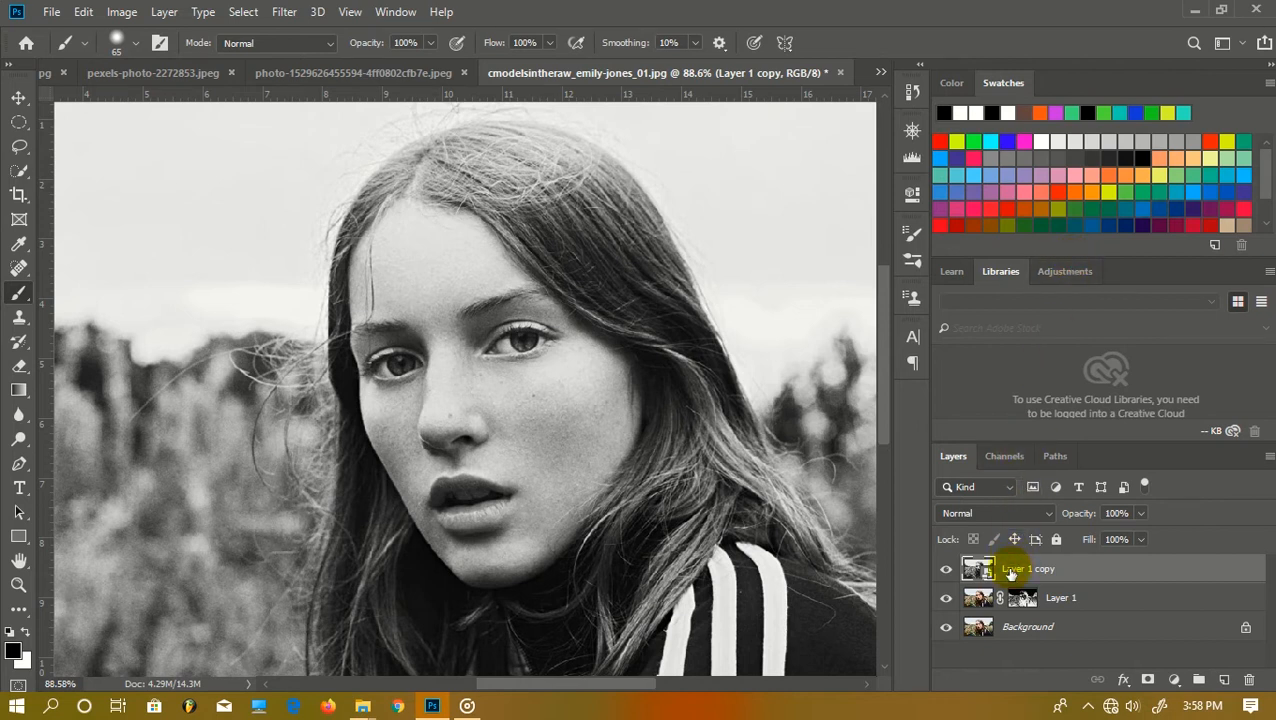
pyautogui.click(286, 12)
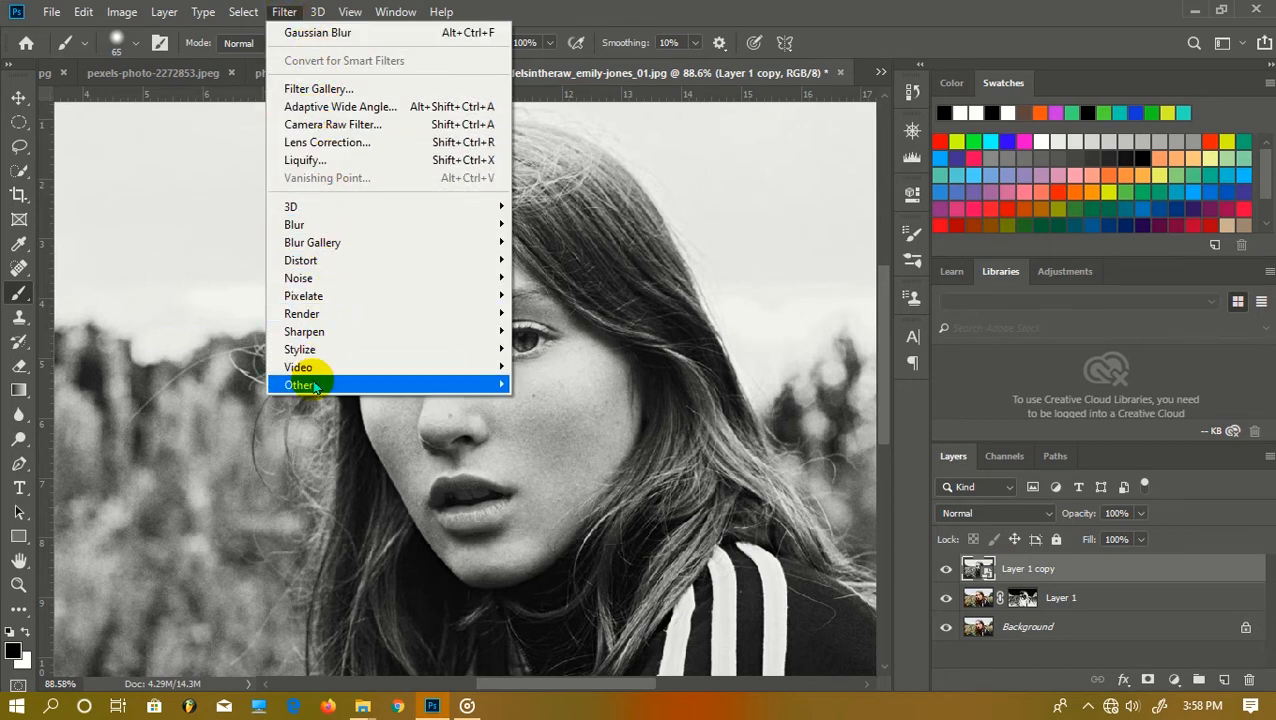
pyautogui.moveTo(316, 386)
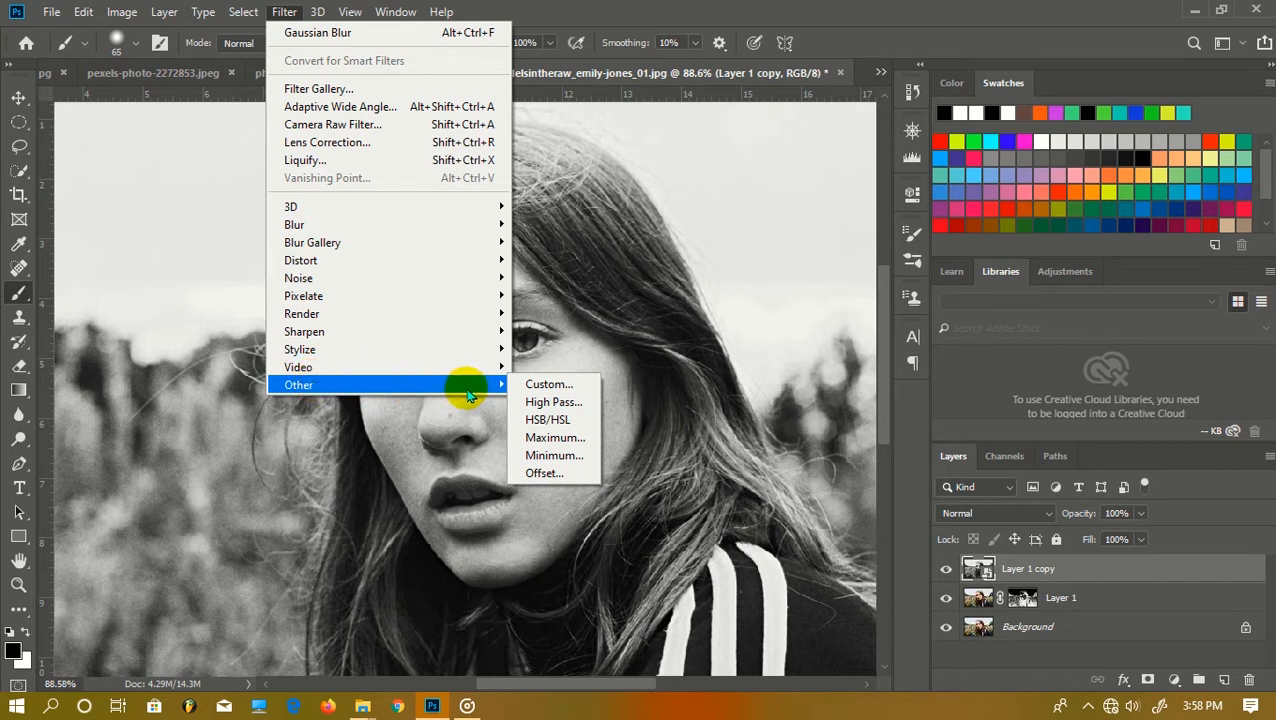
pyautogui.click(525, 407)
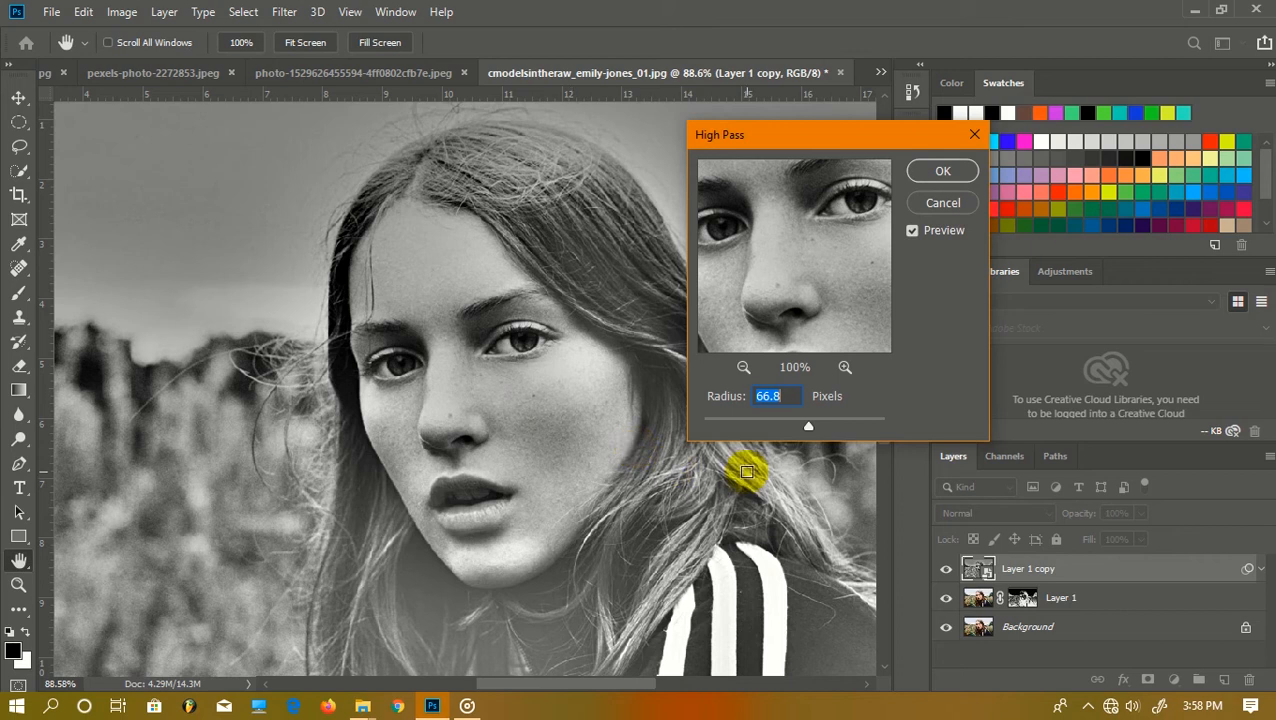
pyautogui.moveTo(810, 430)
pyautogui.mouseDown()
pyautogui.moveTo(753, 432)
pyautogui.moveTo(807, 430)
pyautogui.mouseUp()
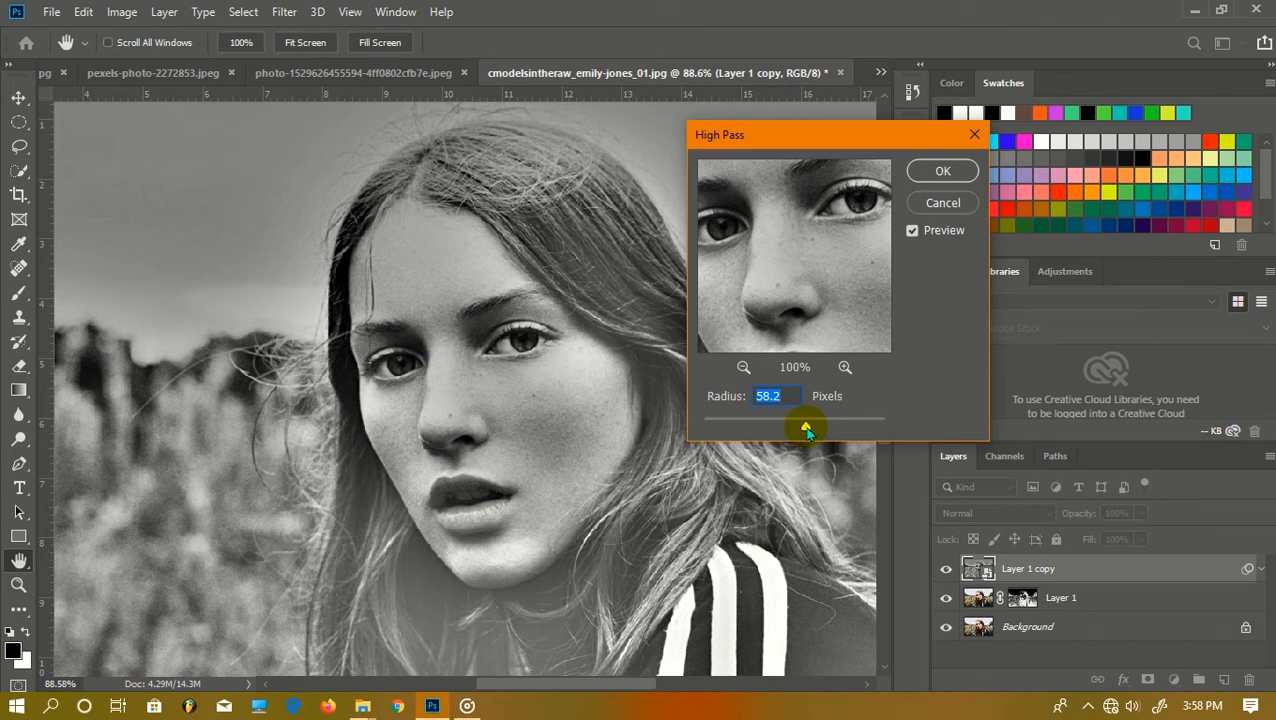
pyautogui.moveTo(806, 430); pyautogui.dragTo(808, 430)
pyautogui.moveTo(808, 430); pyautogui.dragTo(809, 430)
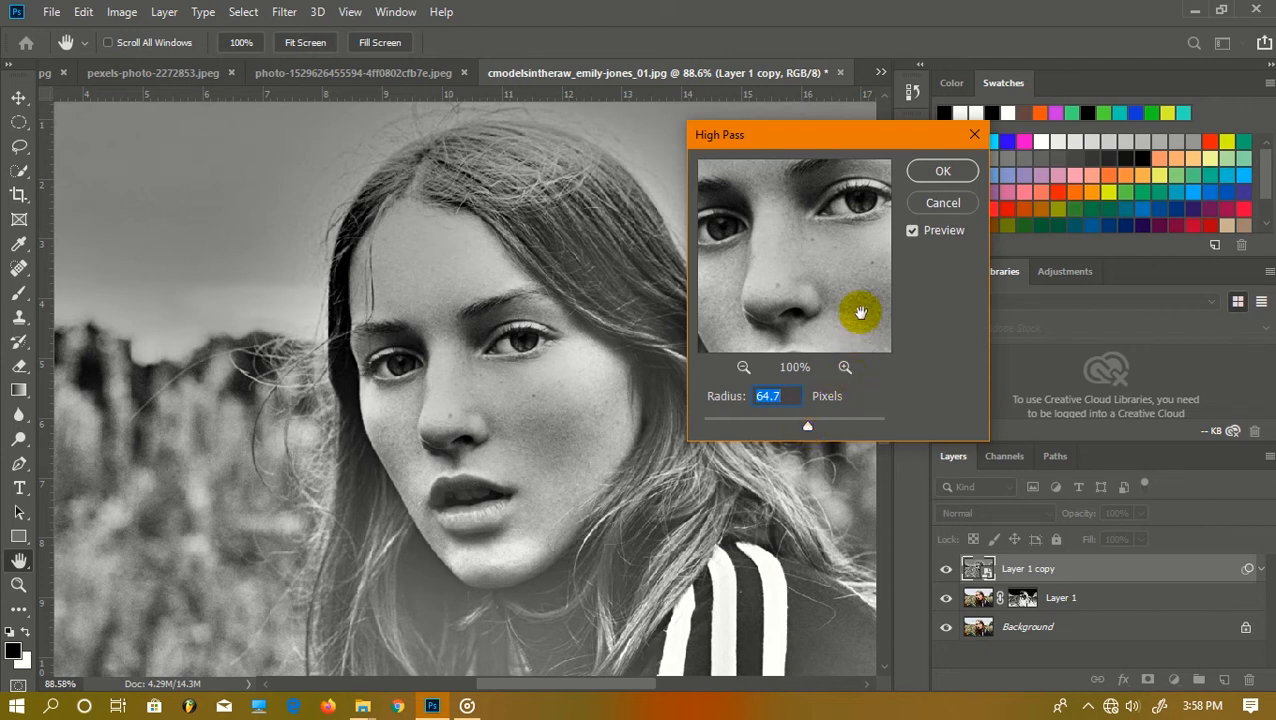
pyautogui.click(943, 172)
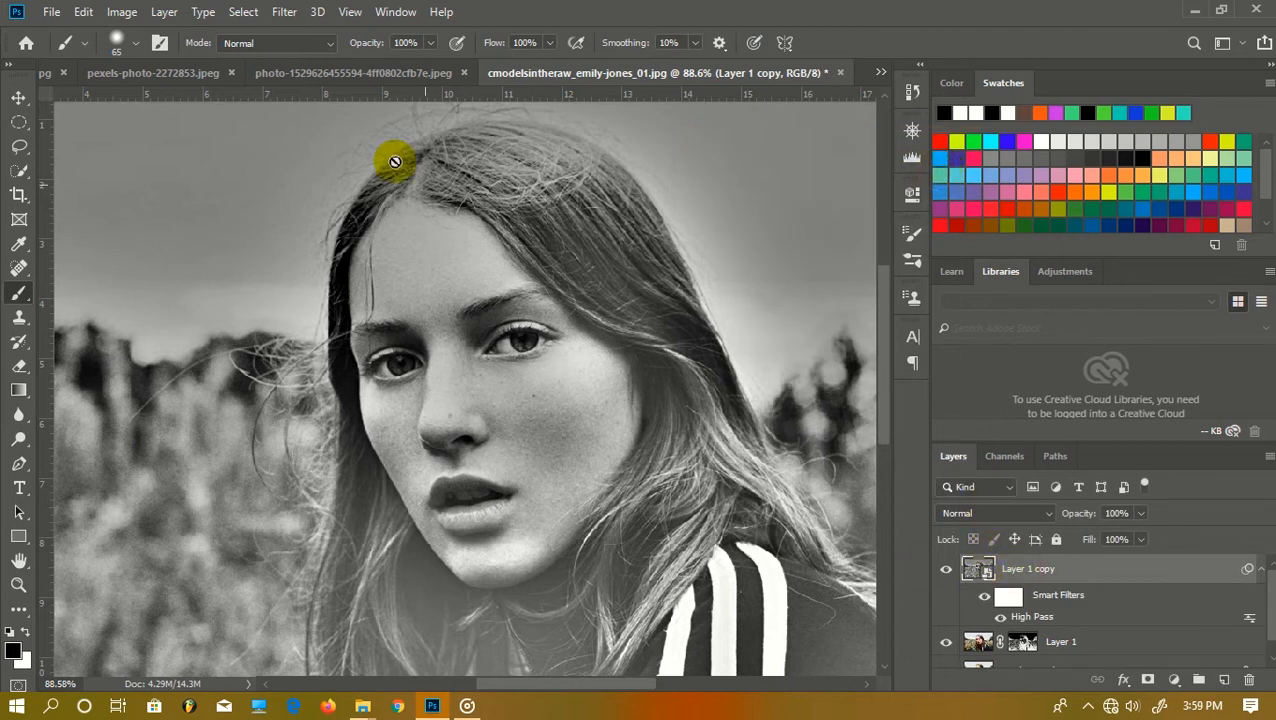
# Step: Apply a Gaussian Blur with a radius of 37.4 pixels to the Layer 1 copy smart object
pyautogui.click(285, 12)
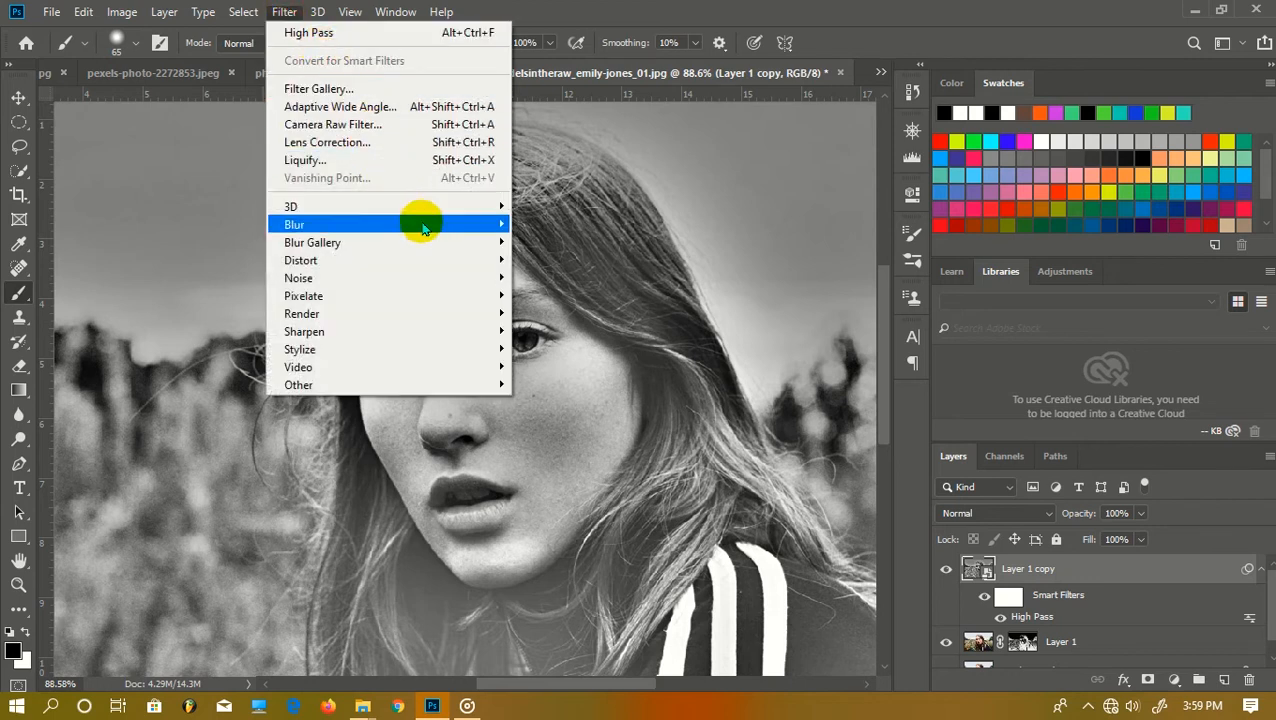
pyautogui.moveTo(419, 222)
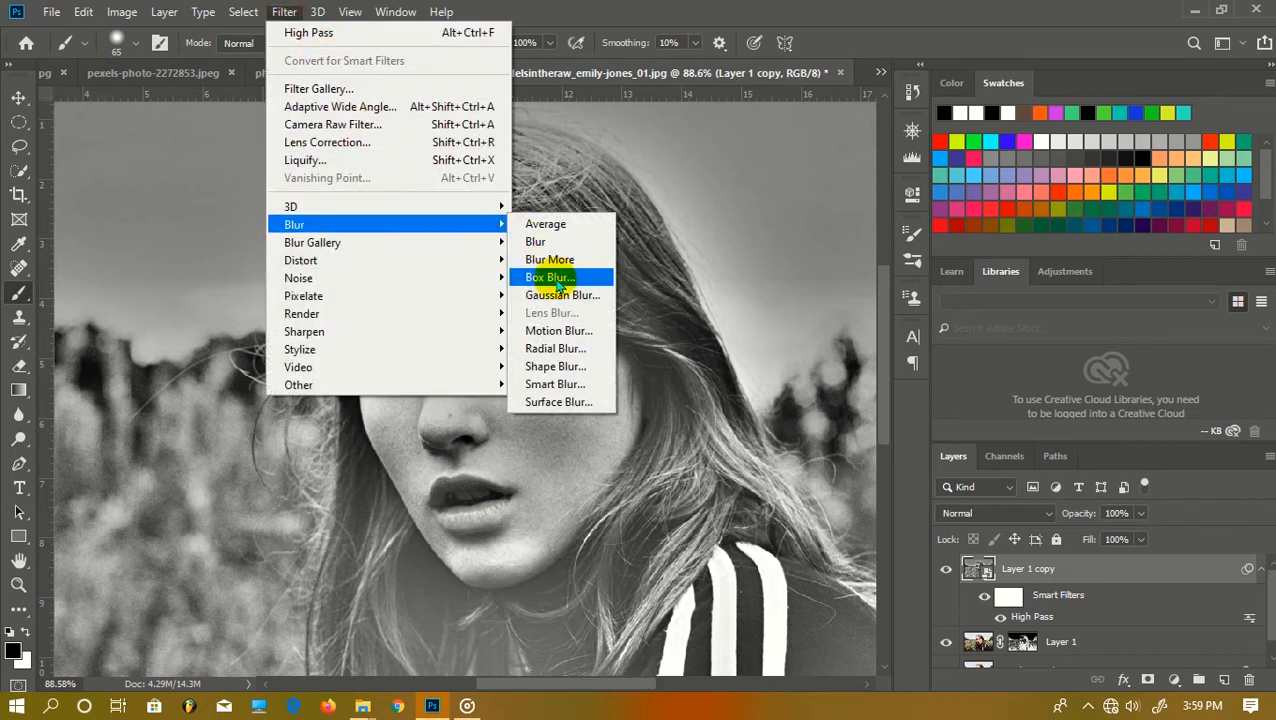
pyautogui.click(557, 292)
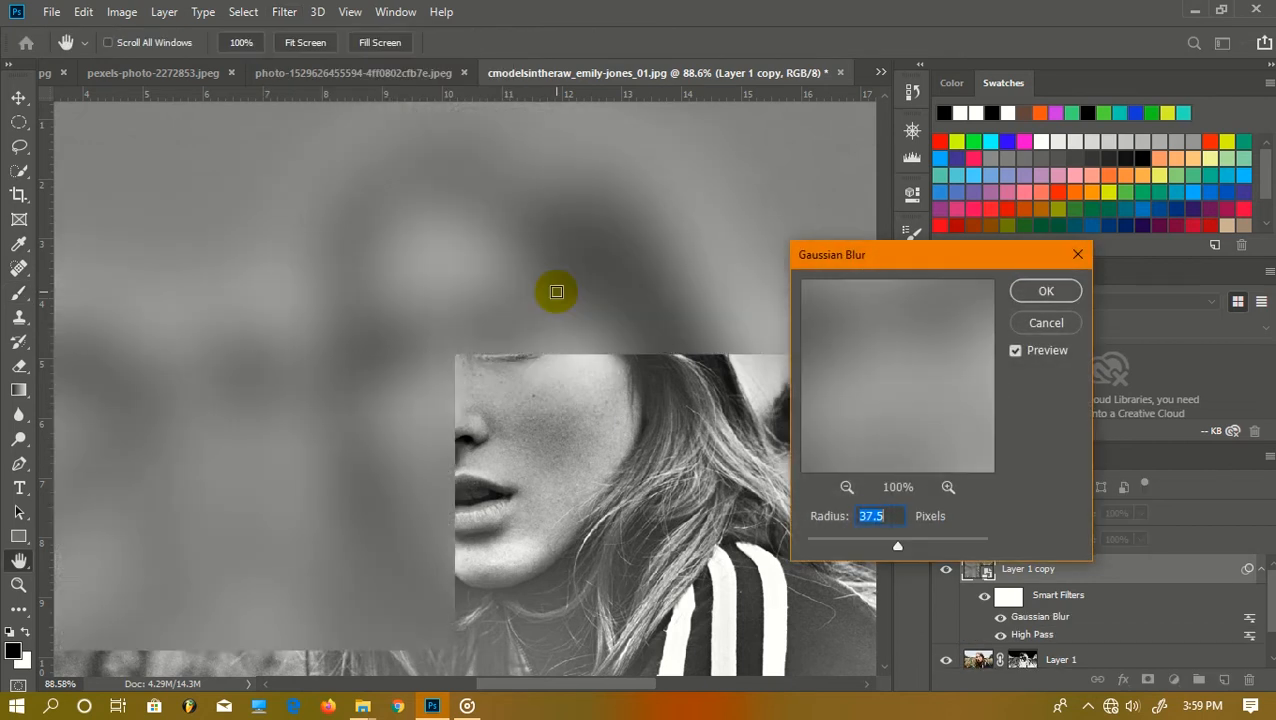
pyautogui.moveTo(898, 548)
pyautogui.mouseDown()
pyautogui.moveTo(849, 548)
pyautogui.moveTo(898, 546)
pyautogui.mouseUp()
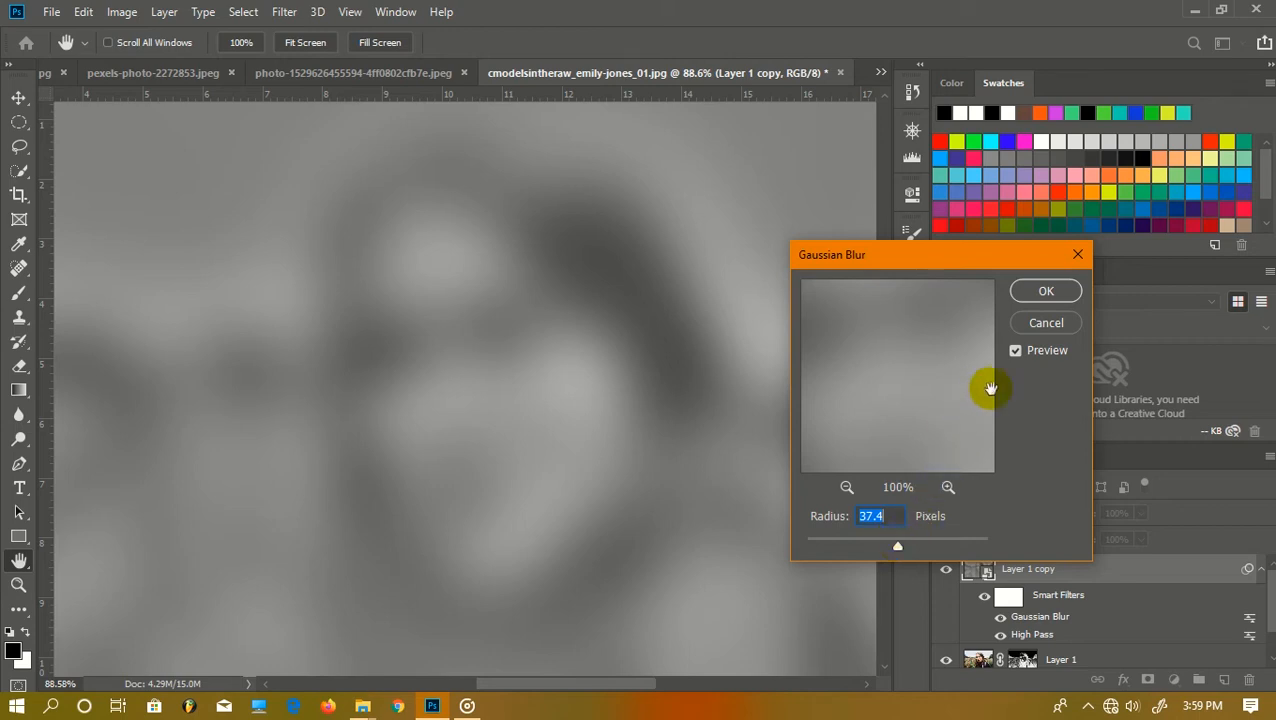
pyautogui.click(1031, 300)
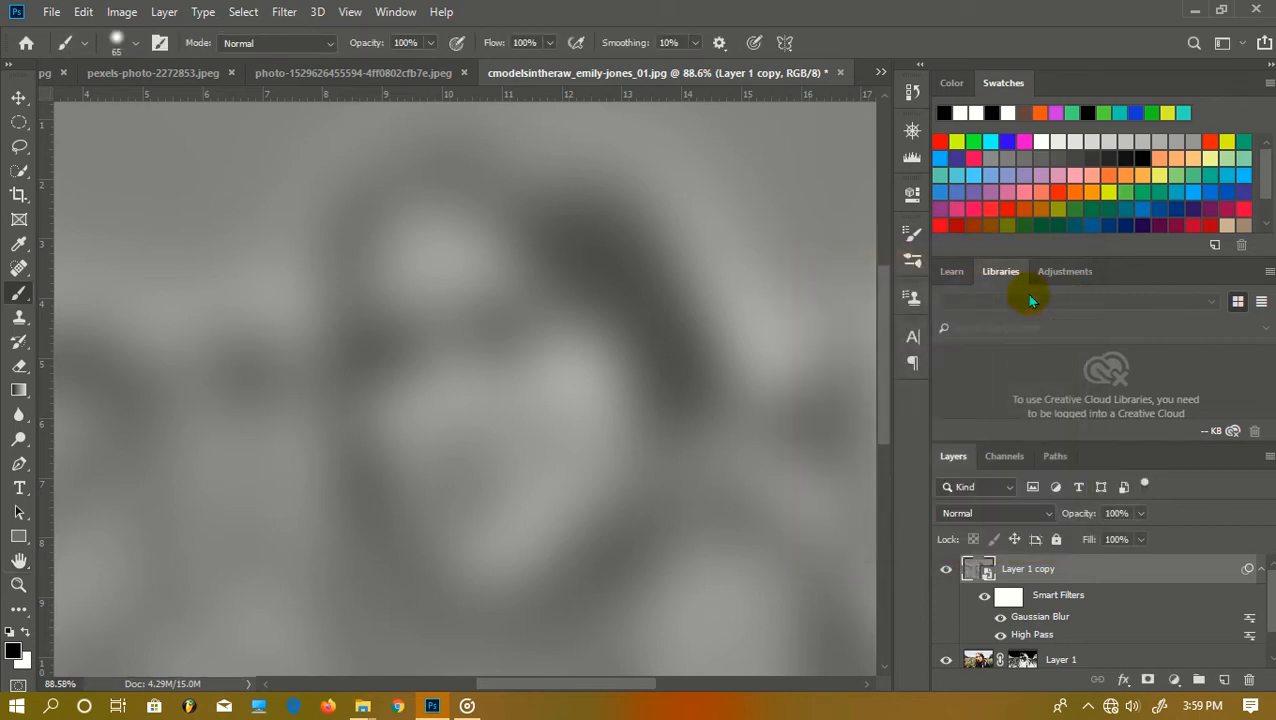
pyautogui.click(1028, 571)
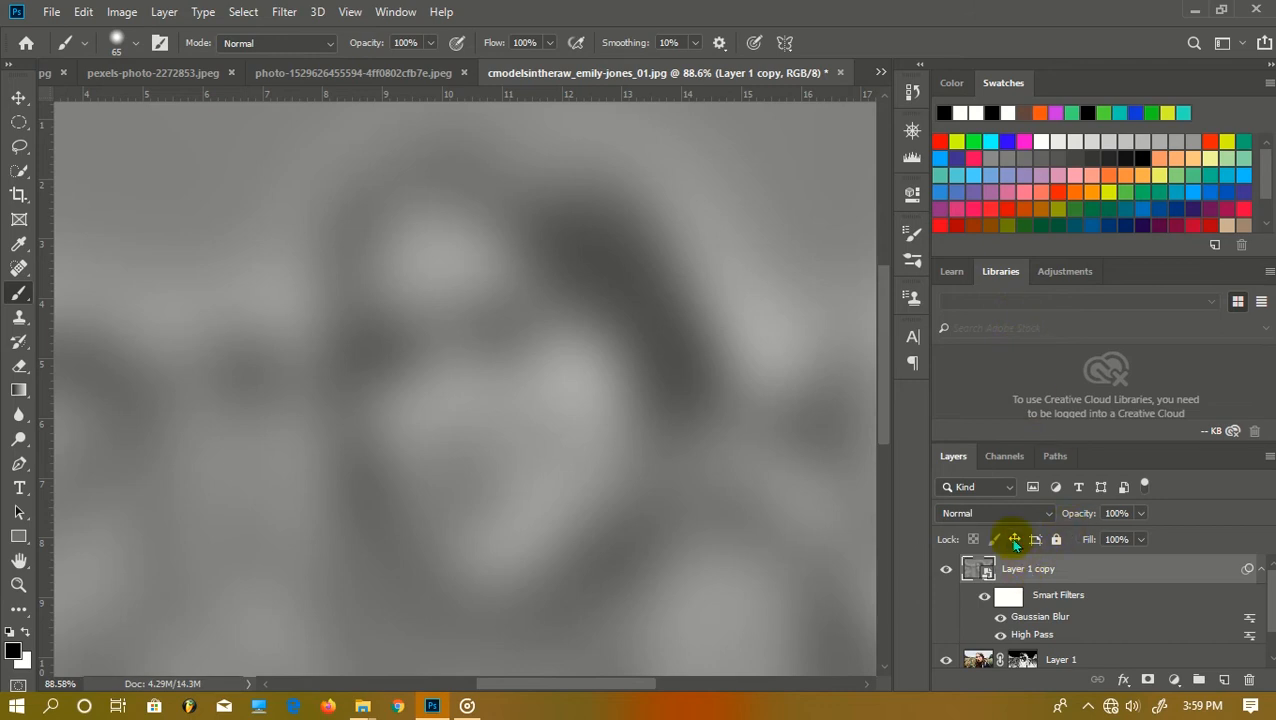
# Step: Set Layer 1 copy's blend mode to Linear Light and group it together with Layer 1
pyautogui.click(1007, 514)
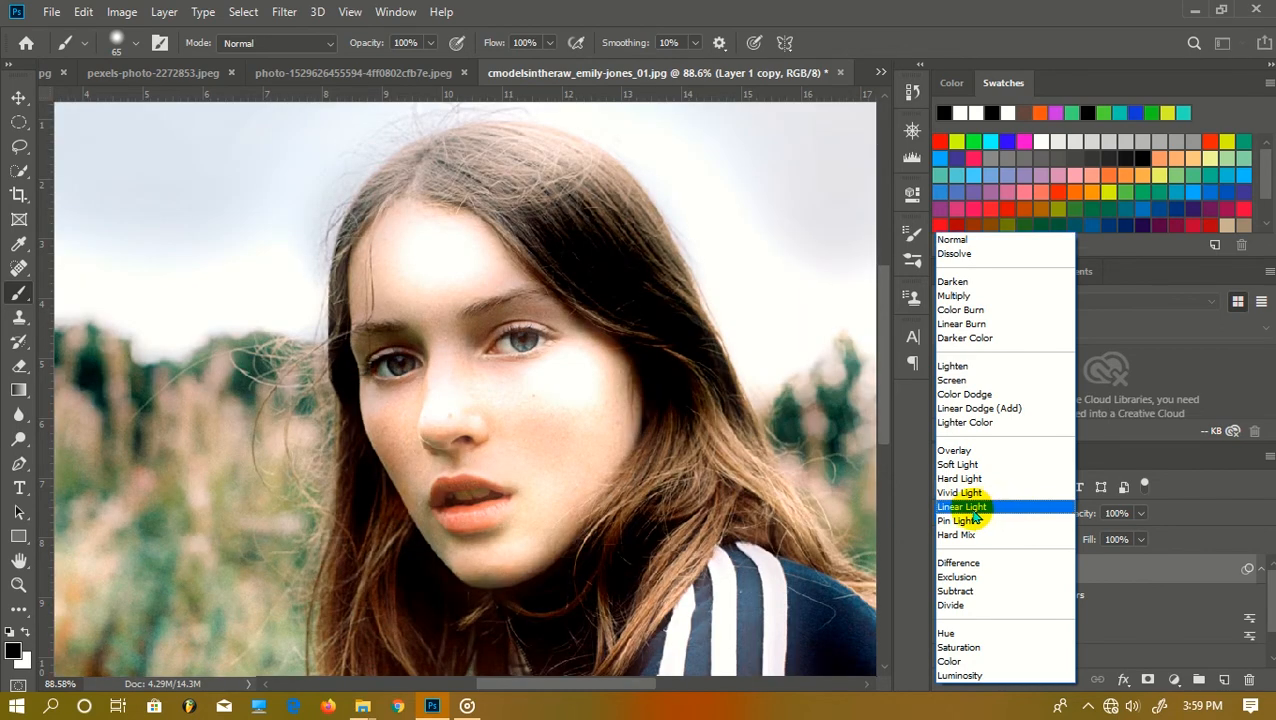
pyautogui.click(973, 508)
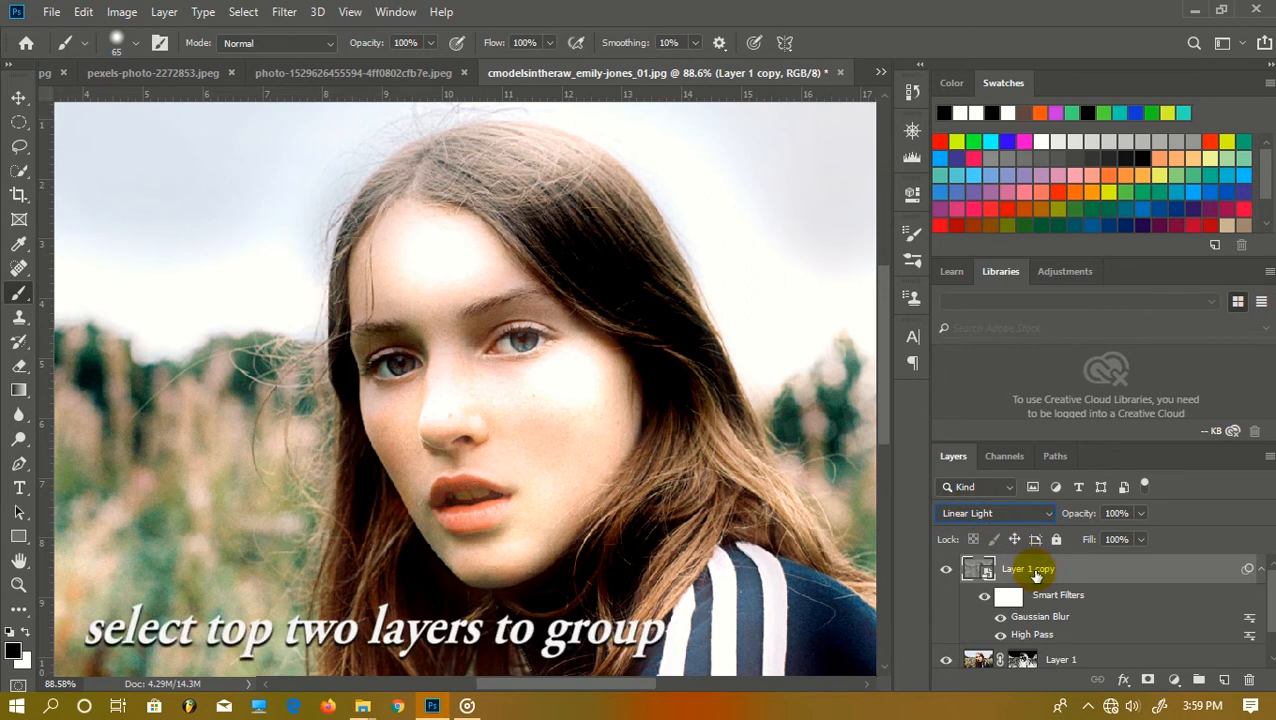
pyautogui.scroll(-1, 1045, 596)
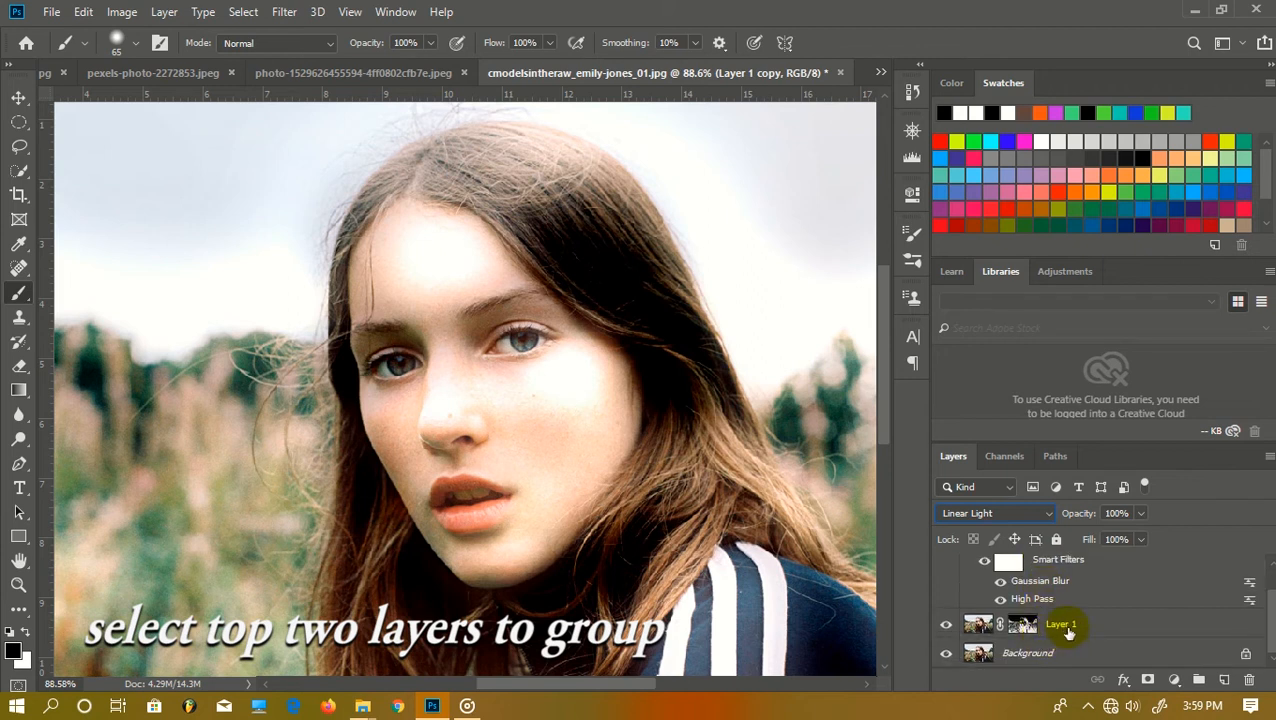
pyautogui.keyDown('shift'); pyautogui.click(1067, 630); pyautogui.keyUp('shift')
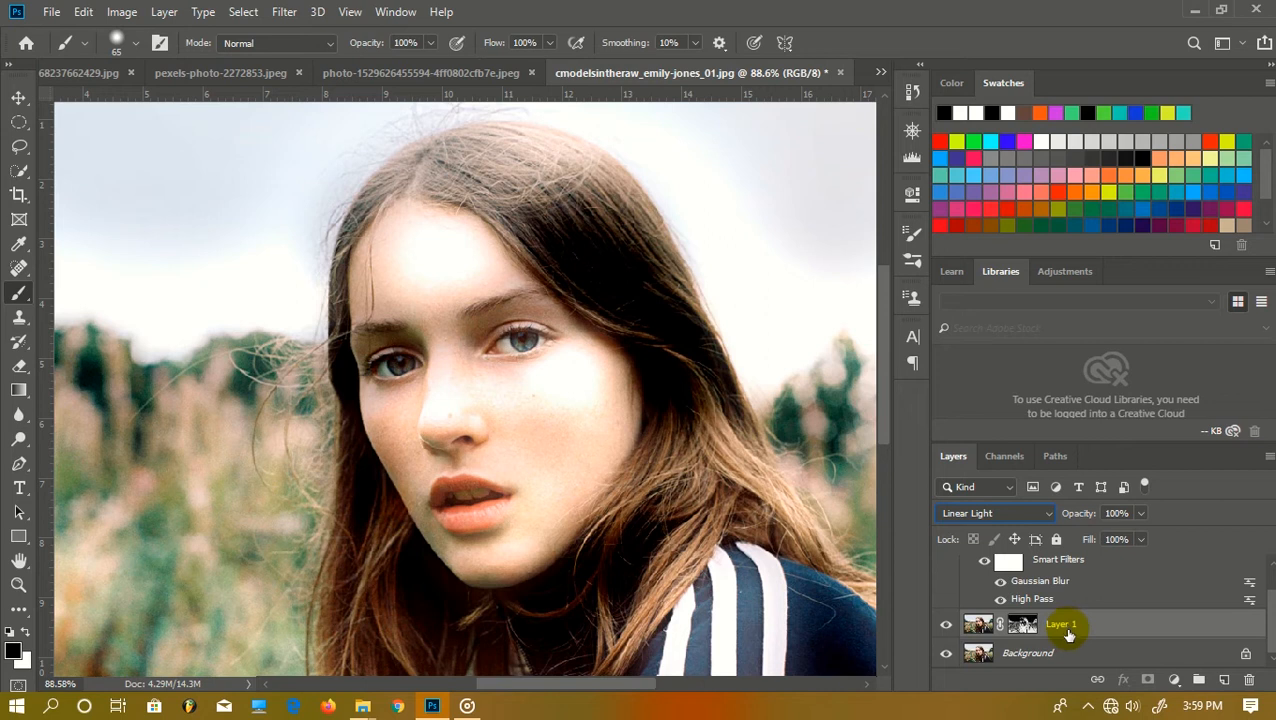
pyautogui.scroll(1, 1062, 618)
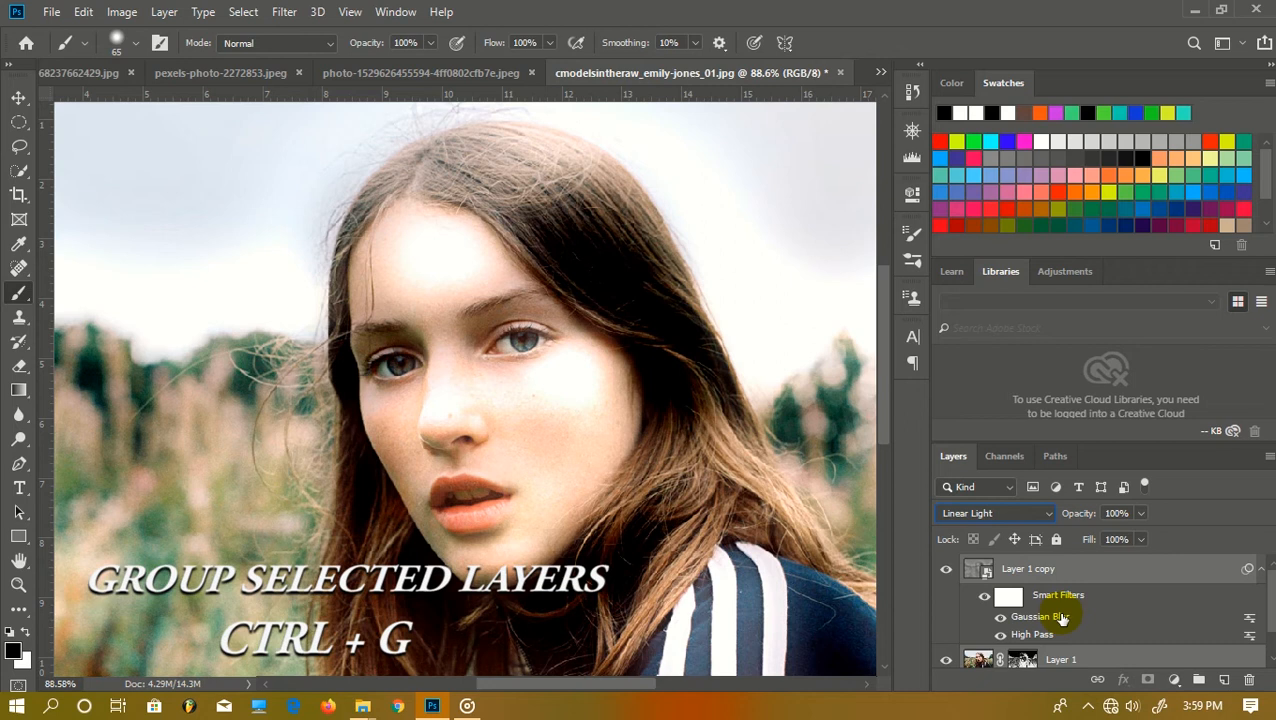
pyautogui.hotkey('ctrl', 'g')
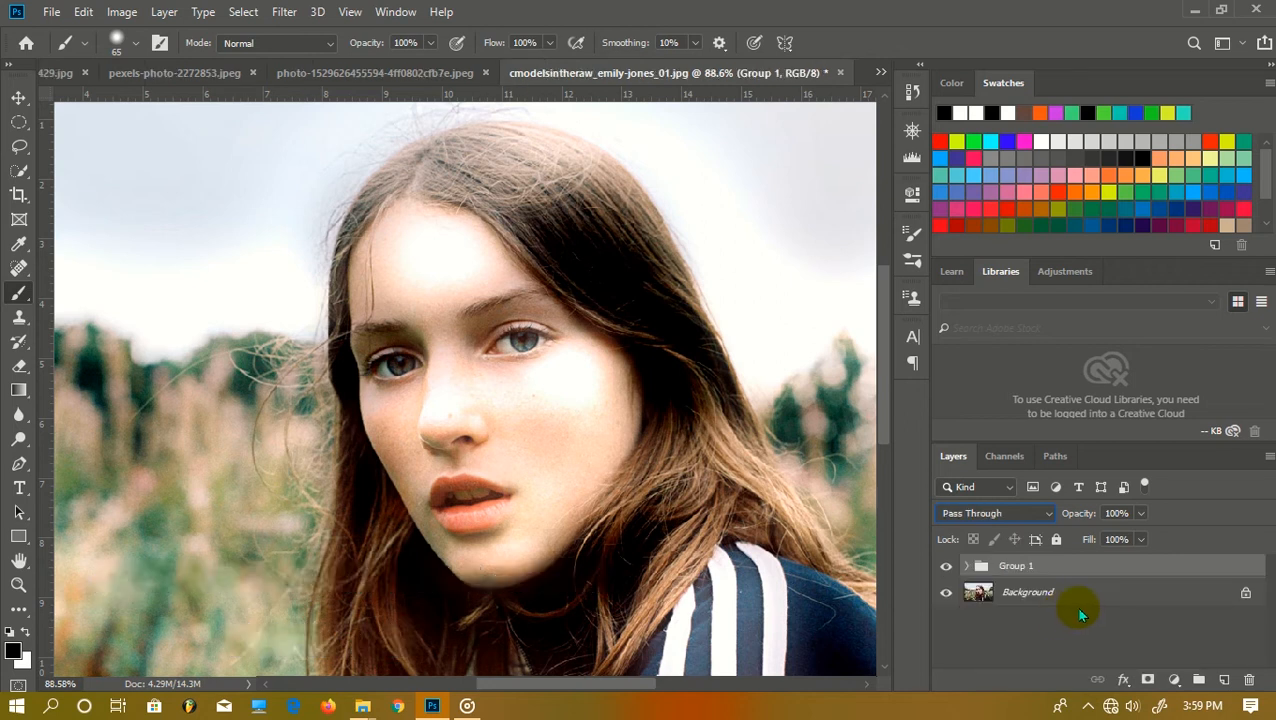
# Step: Add a mask to Group 1 and use Apply Image on it with the Merged layer, non-inverted RGB channel, Multiply blending and 100% opacity
pyautogui.click(1147, 680)
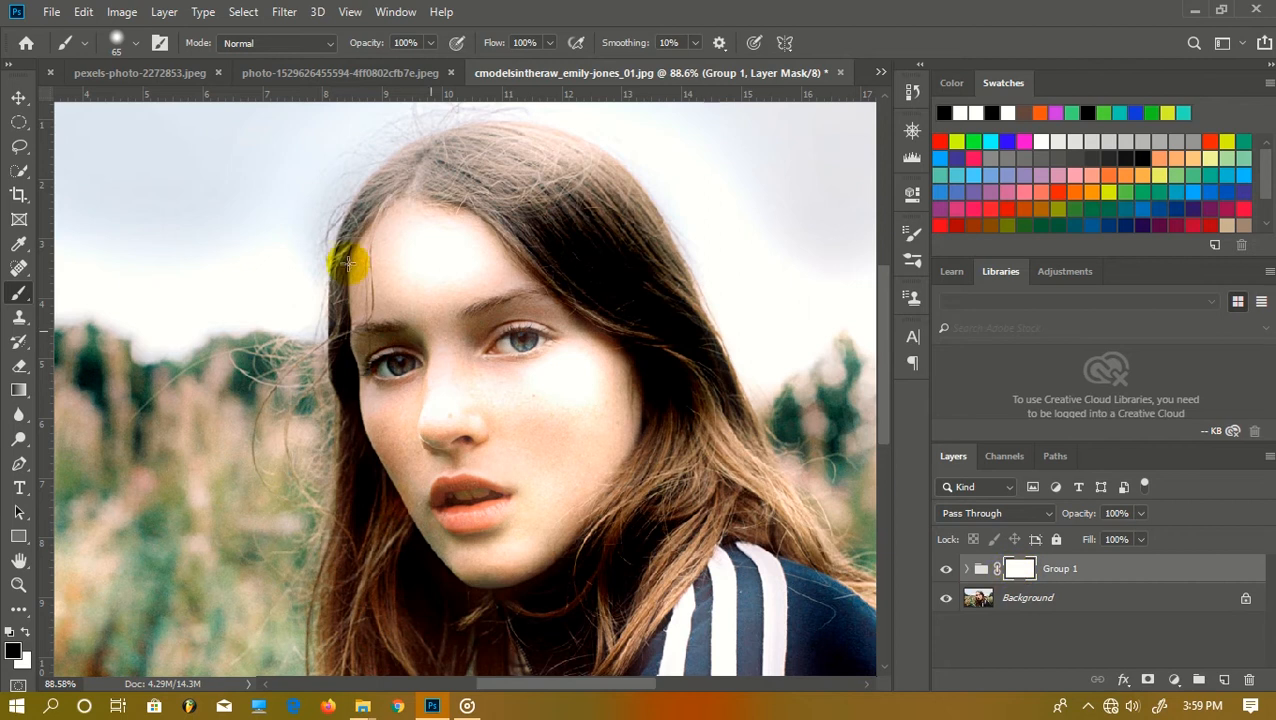
pyautogui.click(121, 12)
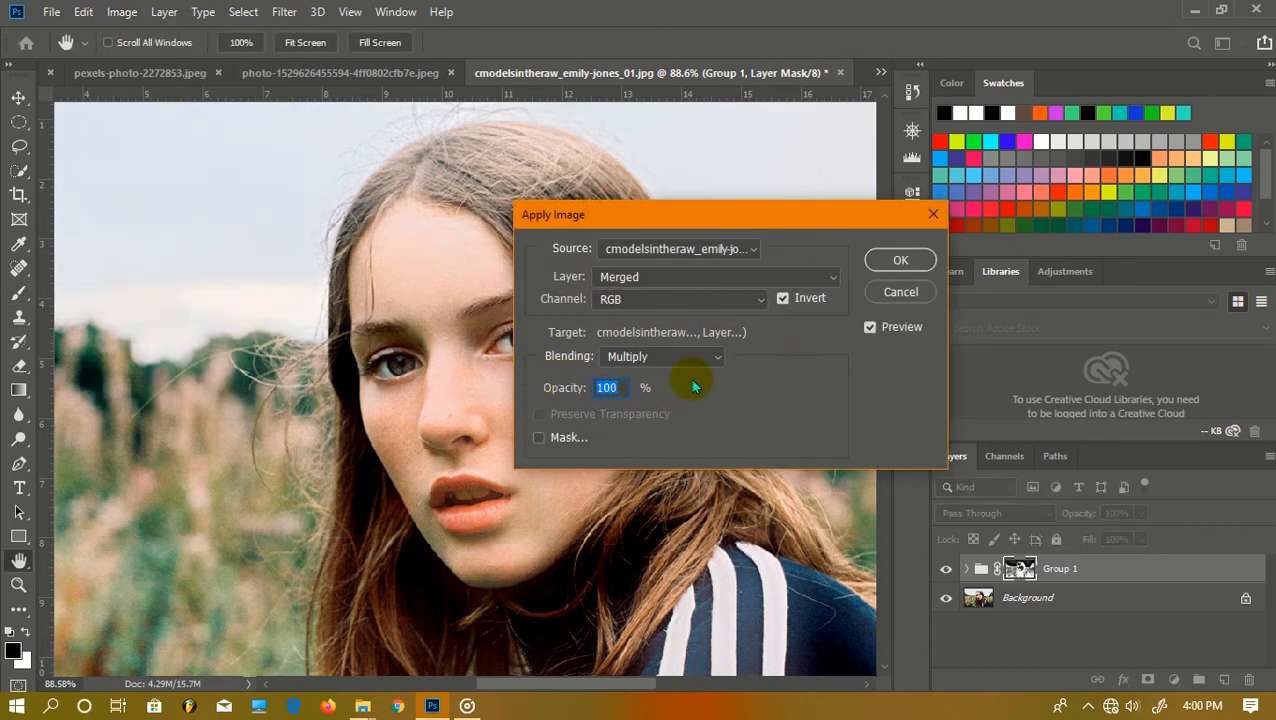
pyautogui.click(784, 300)
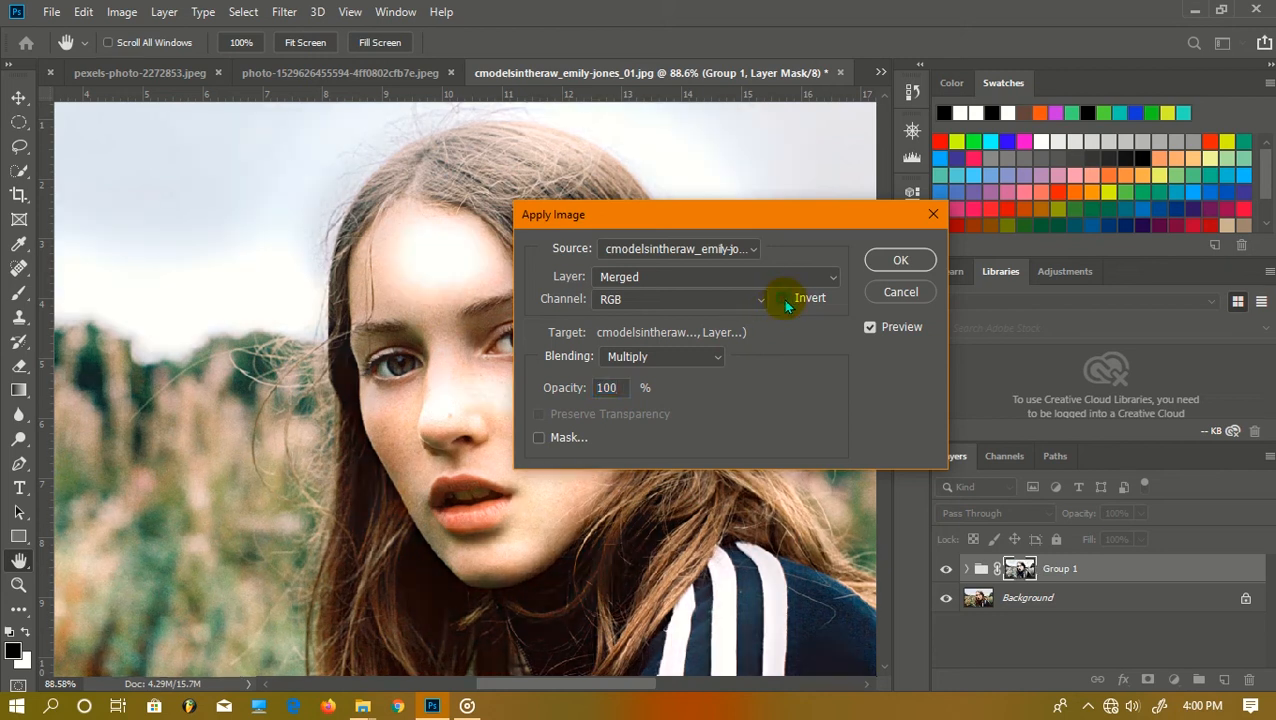
pyautogui.click(897, 262)
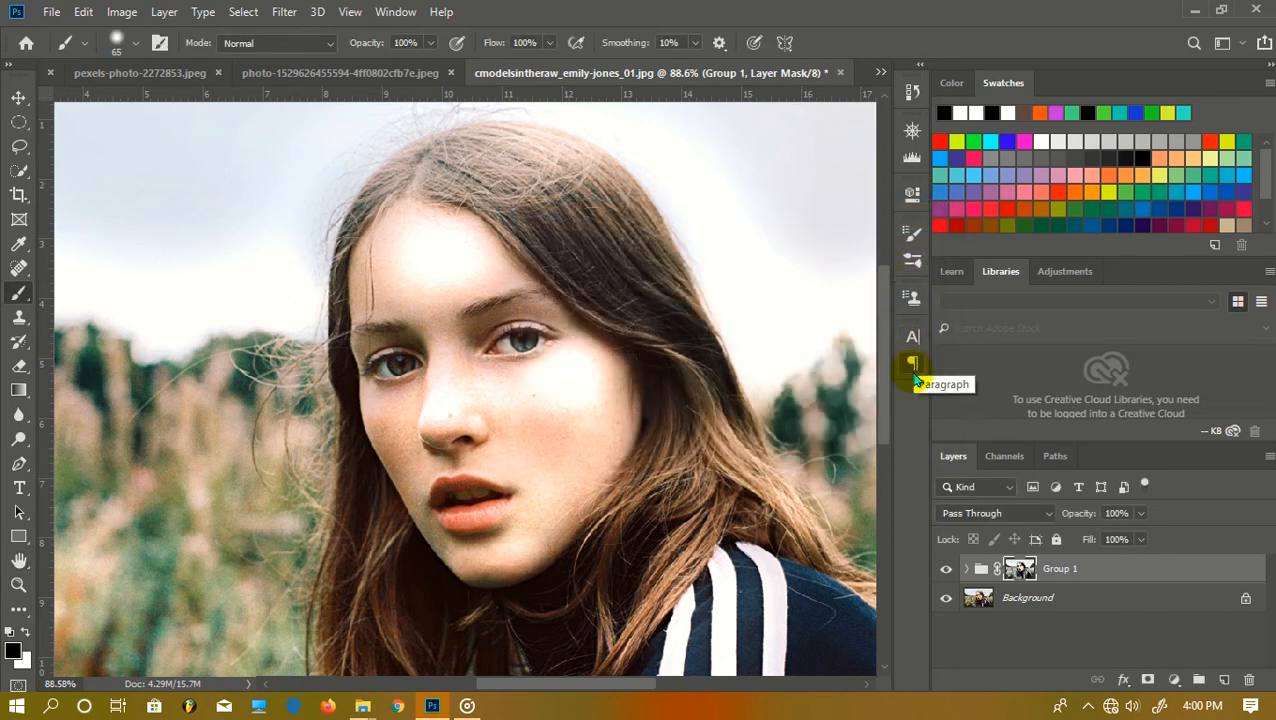
# Step: Compare the whole portrait with Group 1 hidden and shown, leaving the group visible
pyautogui.scroll(-3, 602, 412)
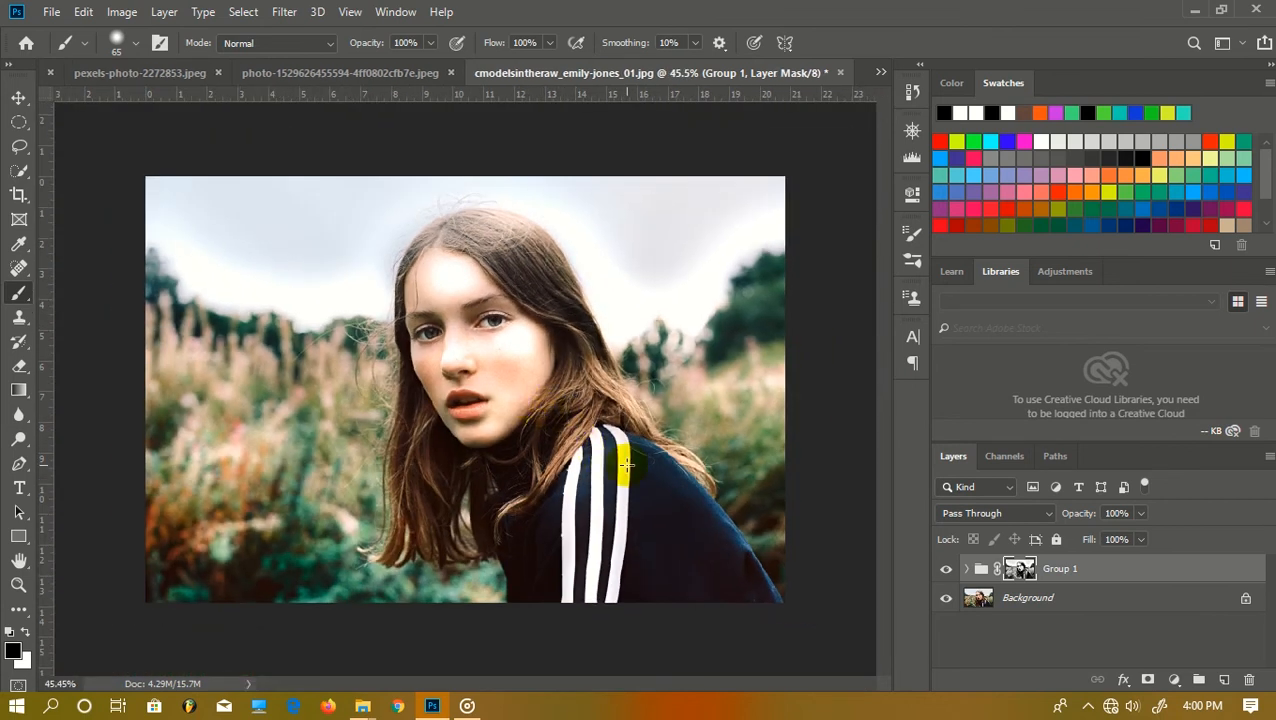
pyautogui.click(946, 570)
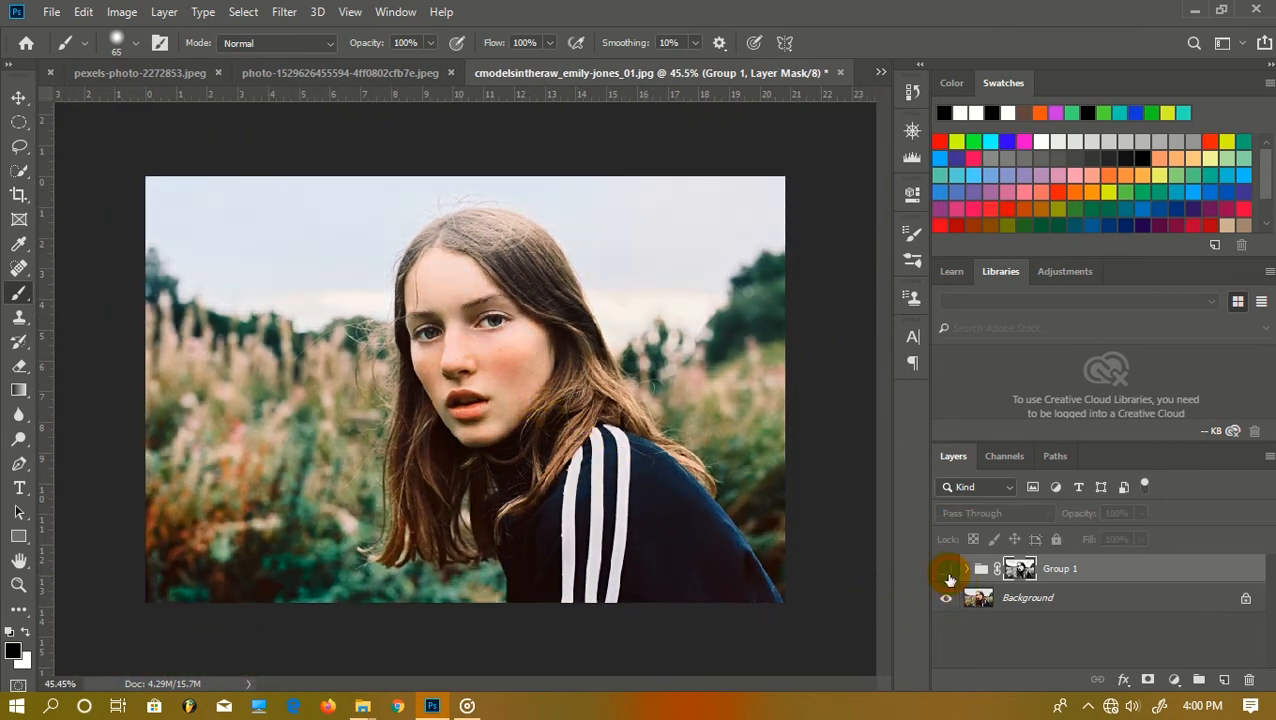
pyautogui.click(947, 572)
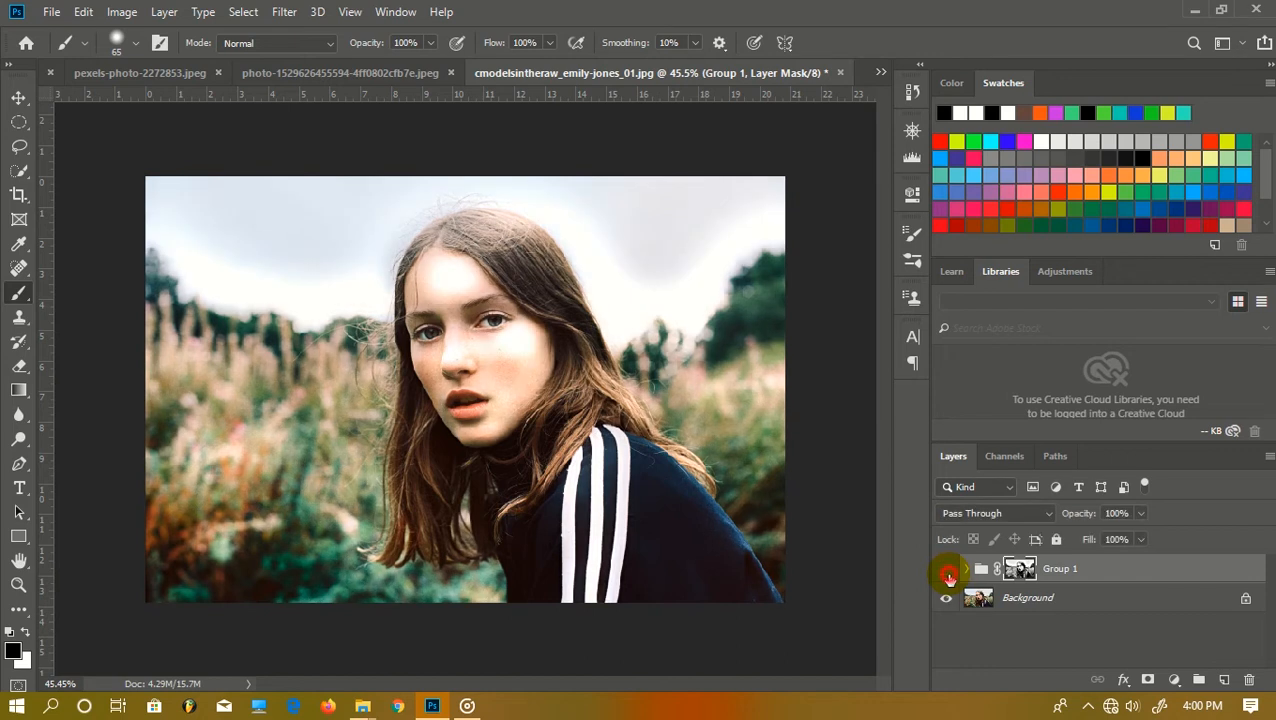
pyautogui.click(948, 577)
pyautogui.click(949, 576)
pyautogui.click(948, 576)
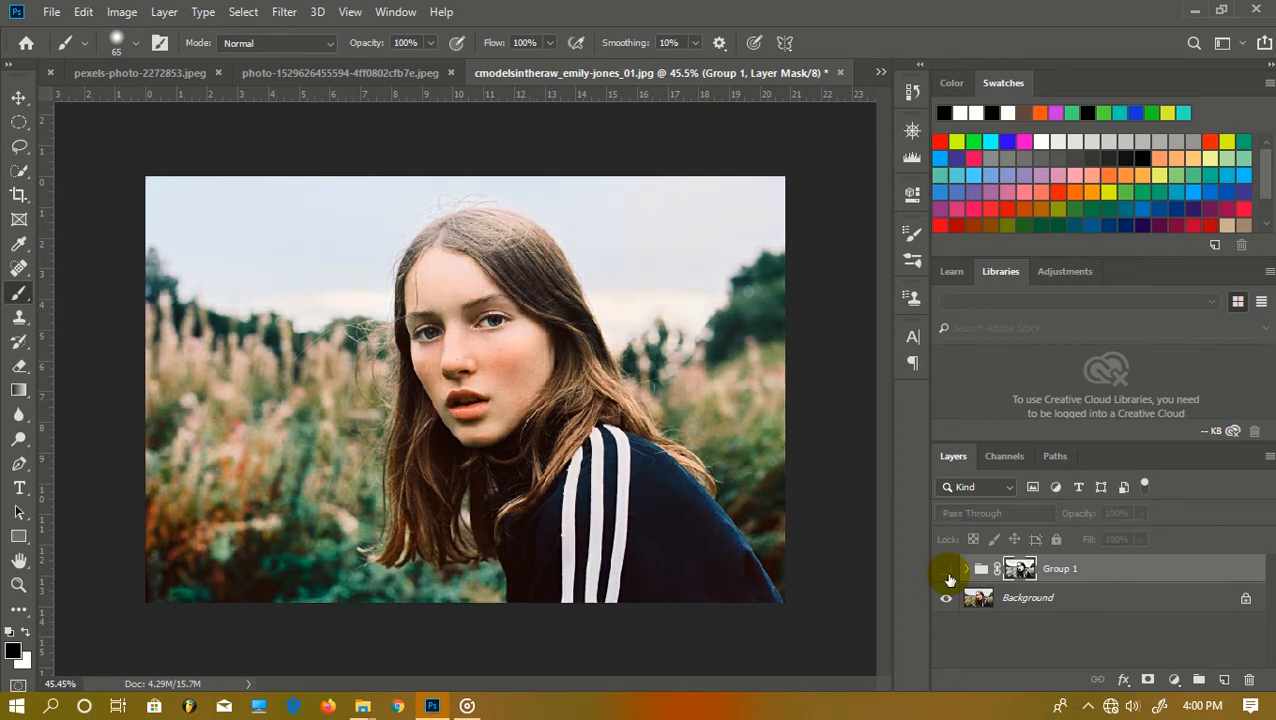
pyautogui.click(948, 576)
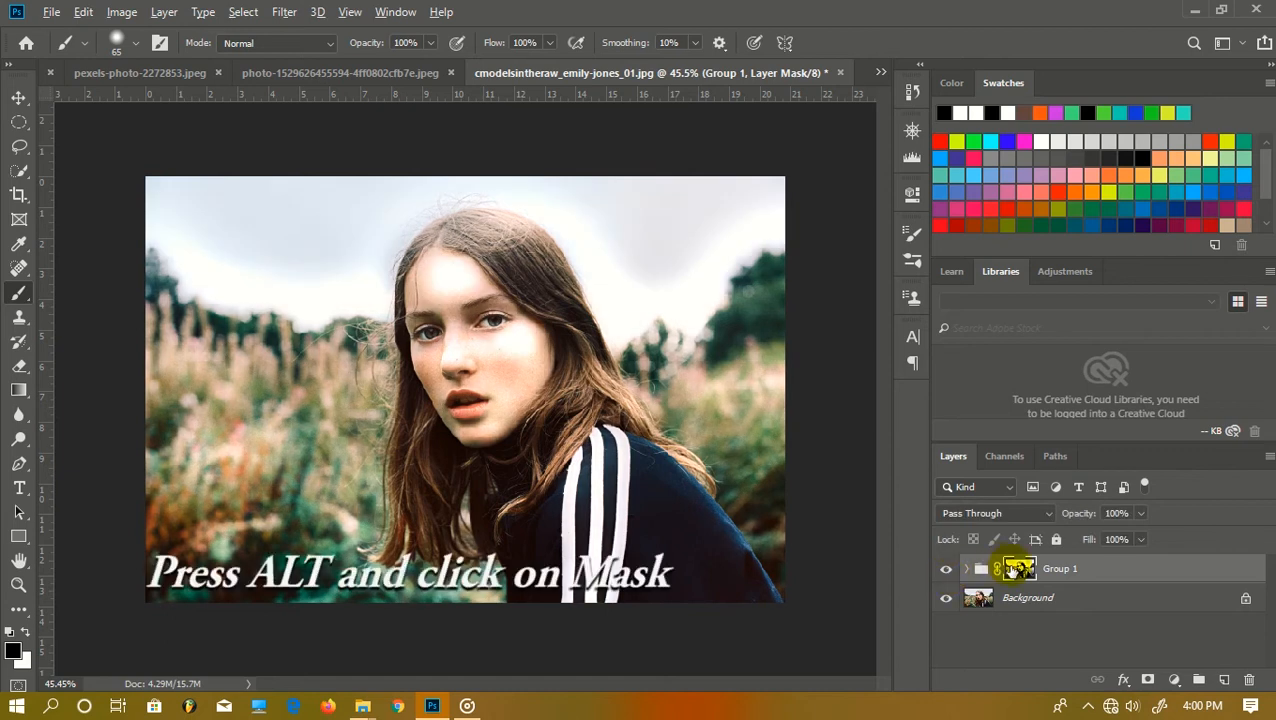
# Step: Display Group 1's mask on the canvas and set the foreground color to black (000000)
pyautogui.keyDown('alt'); pyautogui.click(1018, 568); pyautogui.keyUp('alt')
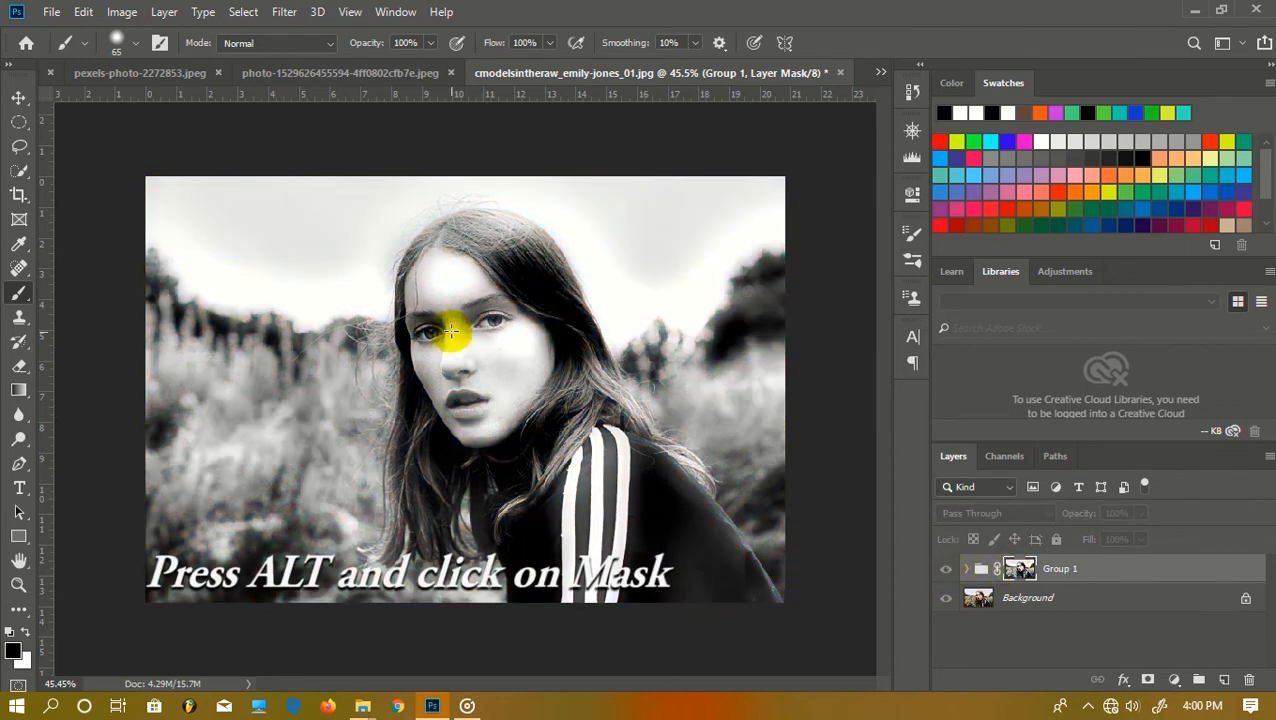
pyautogui.scroll(2, 325, 236)
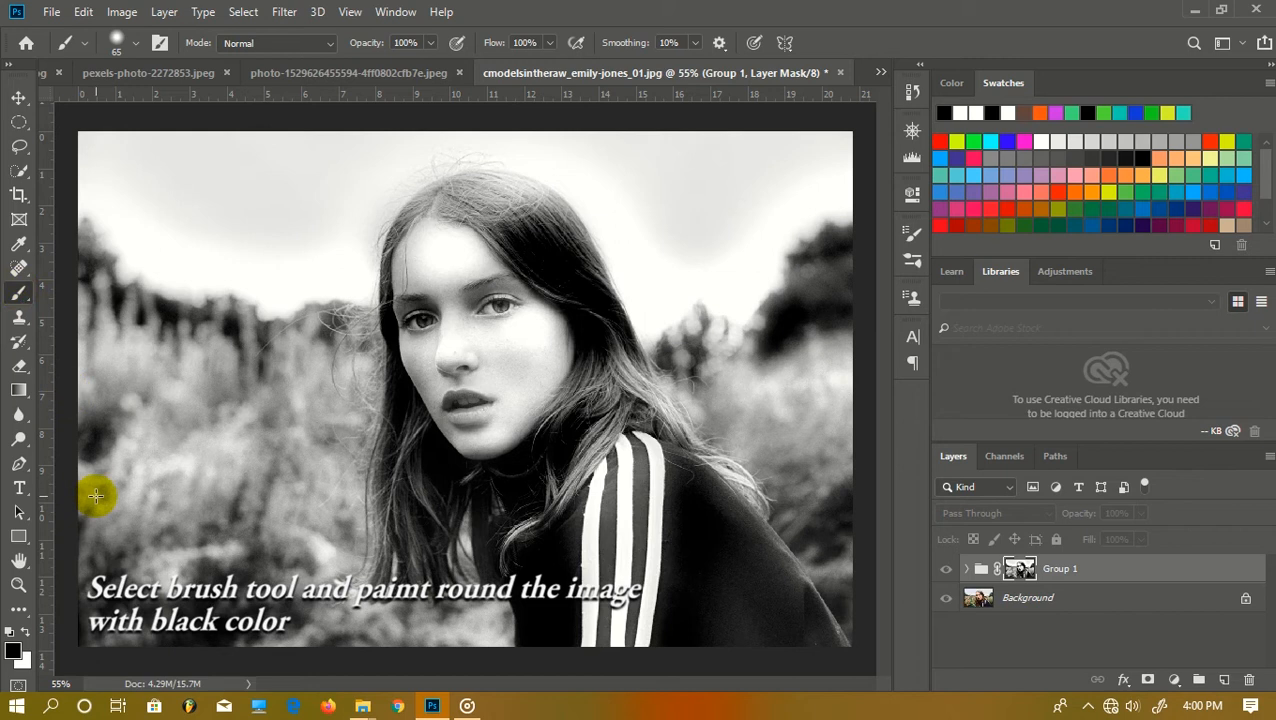
pyautogui.click(12, 650)
pyautogui.moveTo(507, 572); pyautogui.dragTo(475, 615)
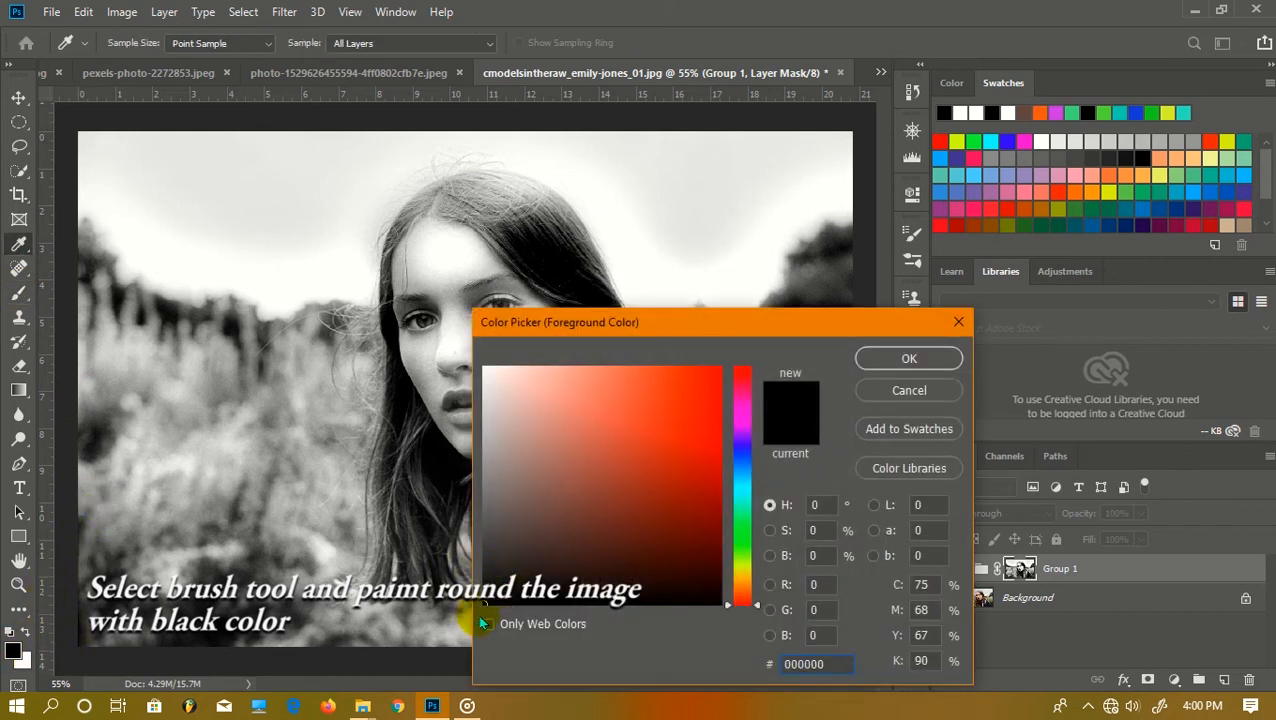
pyautogui.click(909, 358)
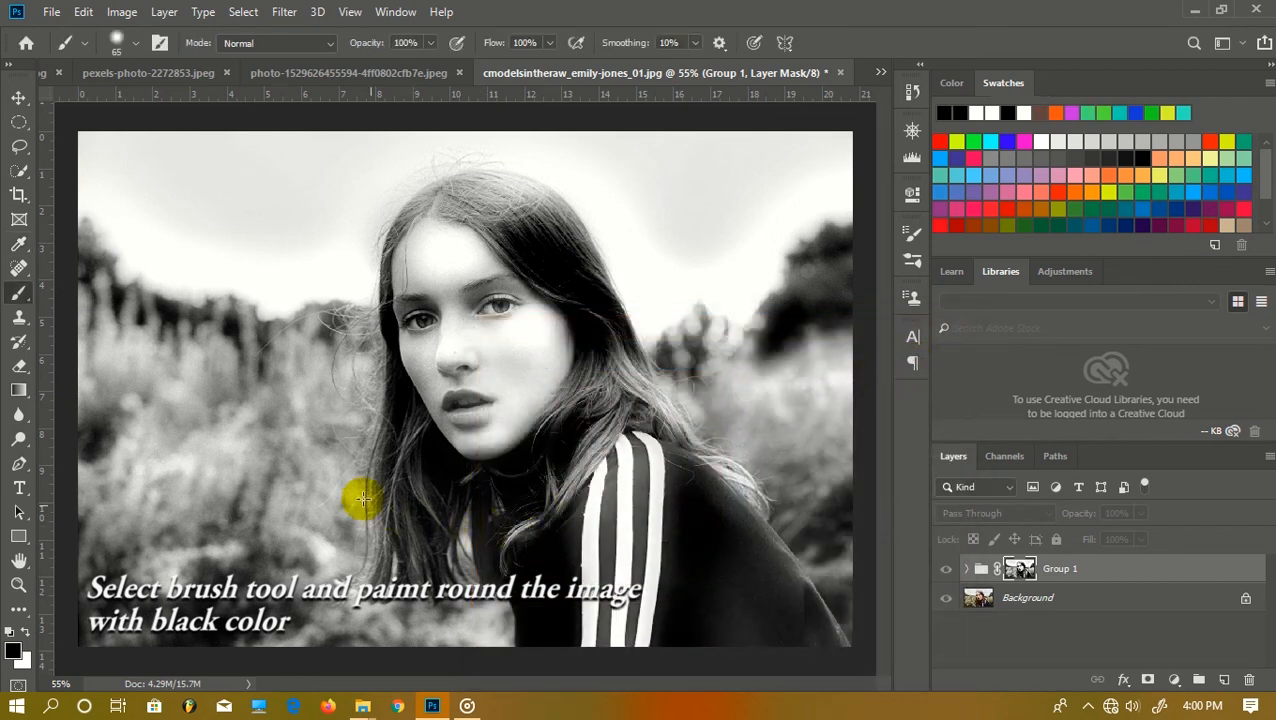
# Step: Paint the background around the woman's head, hair and shoulder black on the mask with a 236 px brush
pyautogui.moveTo(298, 440); pyautogui.dragTo(336, 448)
pyautogui.moveTo(165, 199)
pyautogui.mouseDown()
pyautogui.moveTo(127, 504)
pyautogui.moveTo(100, 281)
pyautogui.moveTo(121, 139)
pyautogui.moveTo(153, 165)
pyautogui.moveTo(269, 186)
pyautogui.moveTo(240, 140)
pyautogui.moveTo(301, 131)
pyautogui.moveTo(160, 167)
pyautogui.moveTo(75, 380)
pyautogui.moveTo(82, 482)
pyautogui.moveTo(119, 633)
pyautogui.moveTo(188, 523)
pyautogui.moveTo(174, 596)
pyautogui.moveTo(308, 159)
pyautogui.moveTo(181, 342)
pyautogui.moveTo(225, 191)
pyautogui.moveTo(256, 220)
pyautogui.moveTo(351, 132)
pyautogui.moveTo(450, 119)
pyautogui.moveTo(565, 131)
pyautogui.moveTo(670, 163)
pyautogui.moveTo(752, 229)
pyautogui.moveTo(708, 185)
pyautogui.moveTo(840, 165)
pyautogui.moveTo(750, 271)
pyautogui.moveTo(666, 183)
pyautogui.moveTo(670, 254)
pyautogui.moveTo(614, 175)
pyautogui.moveTo(675, 271)
pyautogui.moveTo(767, 364)
pyautogui.moveTo(823, 293)
pyautogui.moveTo(849, 285)
pyautogui.moveTo(826, 487)
pyautogui.moveTo(730, 343)
pyautogui.mouseUp()
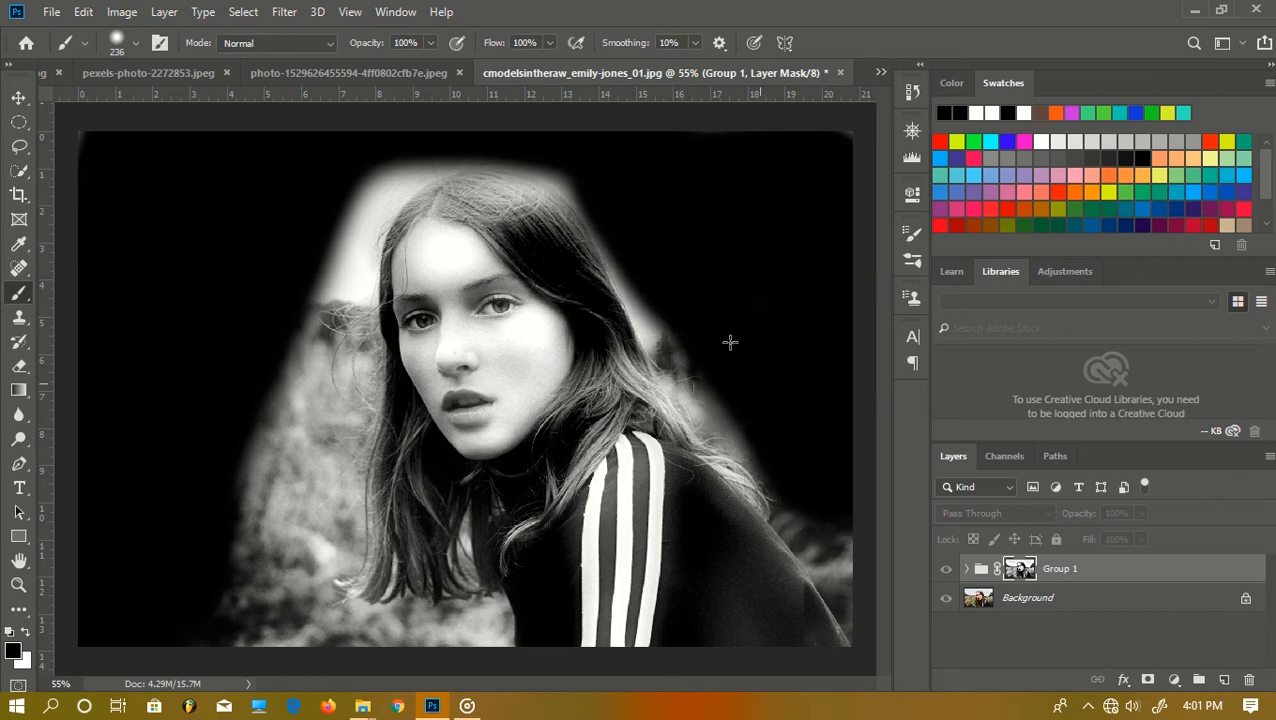
pyautogui.moveTo(690, 296)
pyautogui.mouseDown()
pyautogui.moveTo(647, 256)
pyautogui.moveTo(703, 376)
pyautogui.moveTo(734, 422)
pyautogui.moveTo(795, 461)
pyautogui.moveTo(860, 581)
pyautogui.moveTo(720, 369)
pyautogui.mouseUp()
pyautogui.moveTo(671, 279); pyautogui.dragTo(588, 153)
pyautogui.moveTo(459, 125)
pyautogui.mouseDown()
pyautogui.moveTo(347, 194)
pyautogui.moveTo(420, 140)
pyautogui.moveTo(487, 128)
pyautogui.moveTo(566, 142)
pyautogui.moveTo(548, 196)
pyautogui.mouseUp()
pyautogui.moveTo(384, 132)
pyautogui.mouseDown()
pyautogui.moveTo(300, 279)
pyautogui.moveTo(283, 378)
pyautogui.moveTo(218, 562)
pyautogui.moveTo(255, 522)
pyautogui.moveTo(343, 213)
pyautogui.moveTo(319, 478)
pyautogui.moveTo(336, 276)
pyautogui.mouseUp()
pyautogui.moveTo(313, 433)
pyautogui.mouseDown()
pyautogui.moveTo(282, 549)
pyautogui.moveTo(220, 628)
pyautogui.mouseUp()
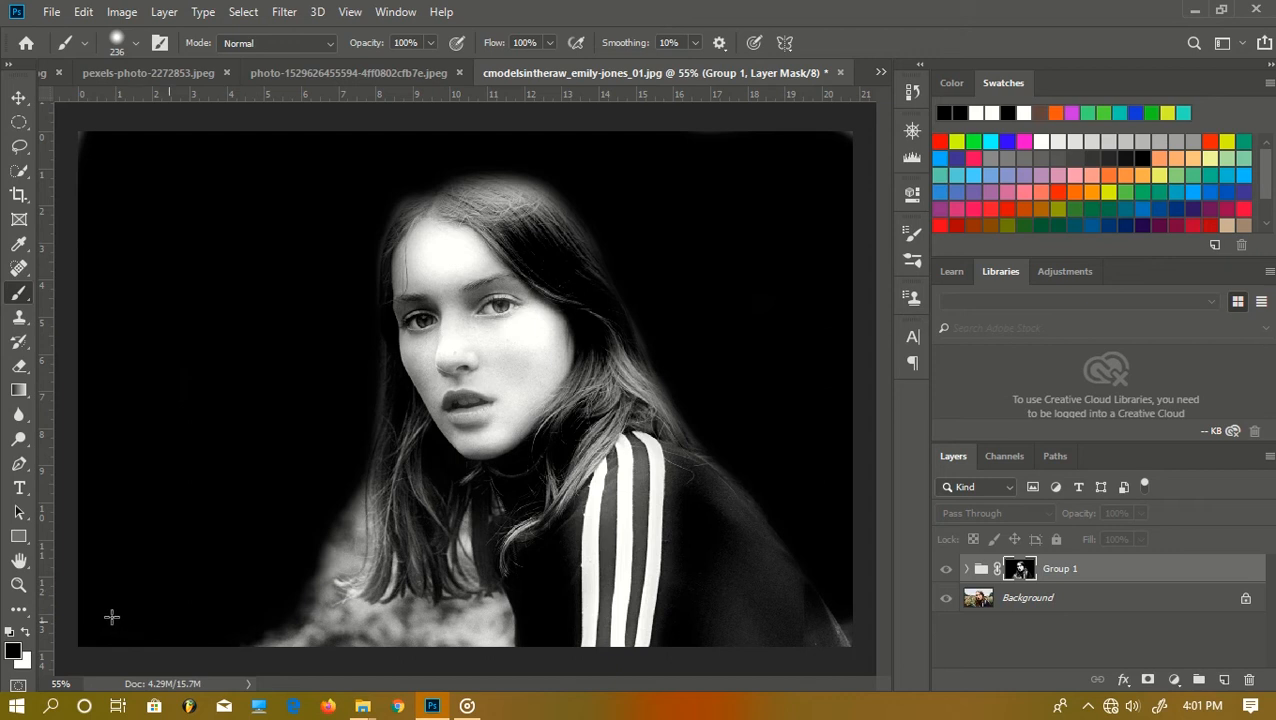
pyautogui.moveTo(299, 450)
pyautogui.mouseDown()
pyautogui.moveTo(293, 538)
pyautogui.moveTo(253, 626)
pyautogui.moveTo(288, 615)
pyautogui.moveTo(327, 498)
pyautogui.moveTo(296, 572)
pyautogui.moveTo(328, 530)
pyautogui.moveTo(308, 581)
pyautogui.moveTo(322, 609)
pyautogui.moveTo(249, 581)
pyautogui.mouseUp()
# Step: Paint the remaining background below the hair and along the shoulder and head black with a 62 px brush, and exit the mask view
pyautogui.moveTo(278, 532); pyautogui.dragTo(234, 530)
pyautogui.moveTo(328, 619)
pyautogui.mouseDown()
pyautogui.moveTo(427, 612)
pyautogui.moveTo(354, 637)
pyautogui.moveTo(484, 624)
pyautogui.moveTo(355, 601)
pyautogui.moveTo(470, 605)
pyautogui.moveTo(500, 612)
pyautogui.moveTo(488, 641)
pyautogui.mouseUp()
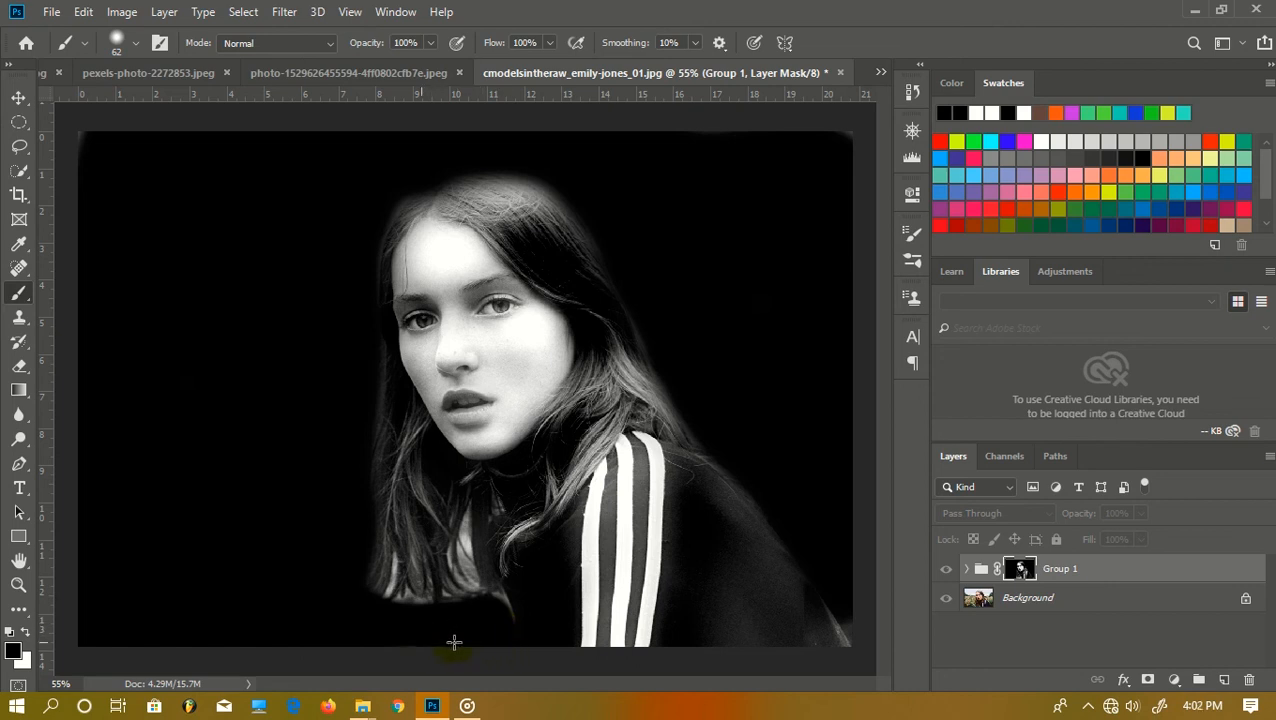
pyautogui.moveTo(495, 598)
pyautogui.mouseDown()
pyautogui.moveTo(503, 609)
pyautogui.moveTo(373, 600)
pyautogui.mouseUp()
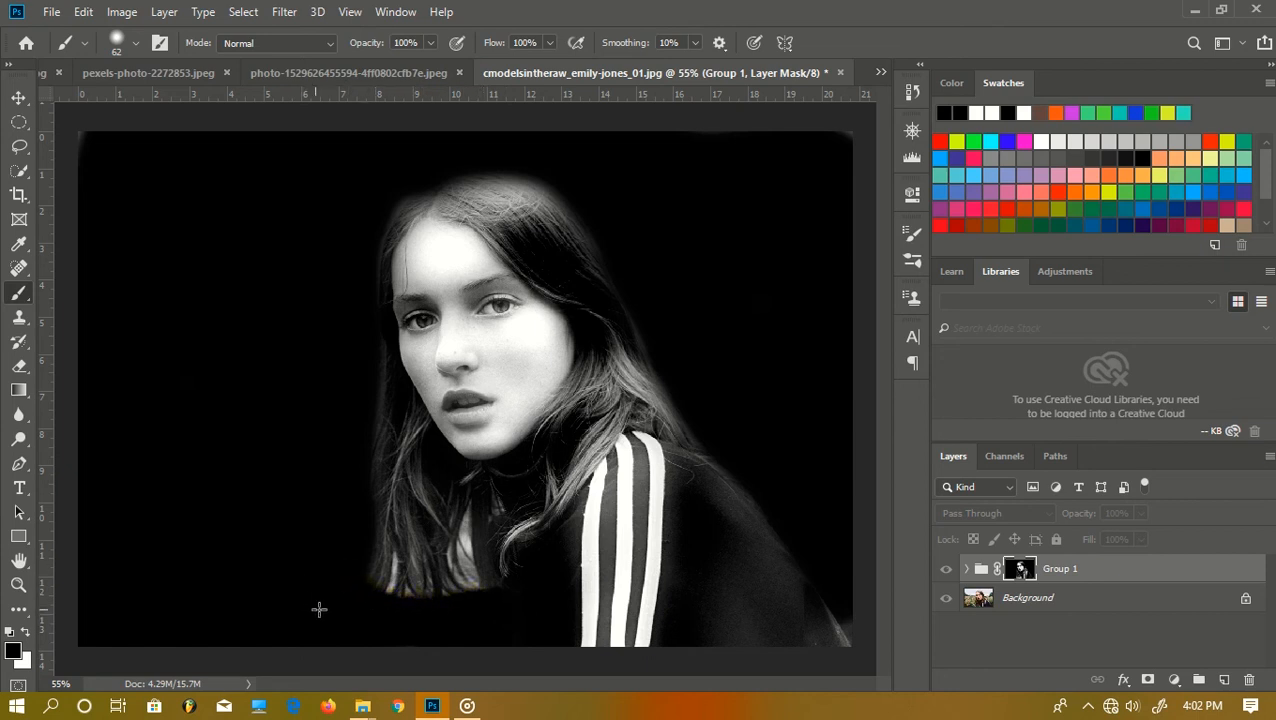
pyautogui.moveTo(827, 561); pyautogui.dragTo(852, 648)
pyautogui.moveTo(600, 189); pyautogui.dragTo(495, 160)
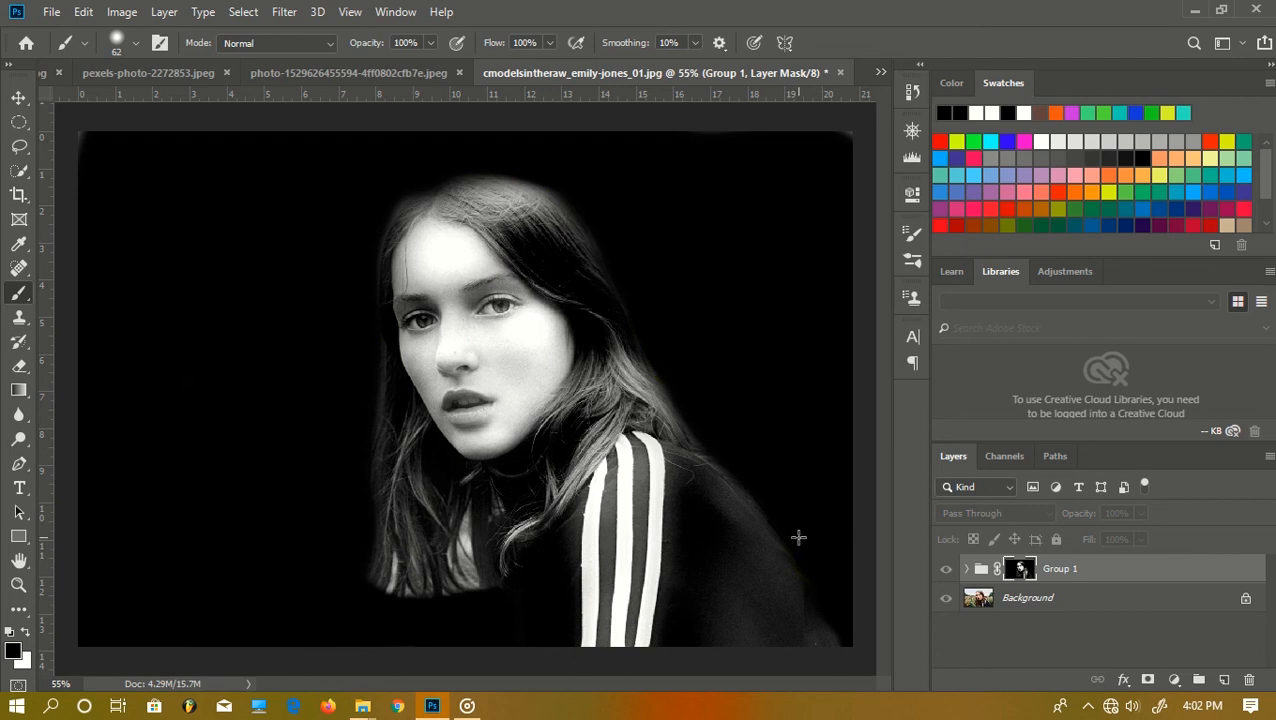
pyautogui.click(945, 578)
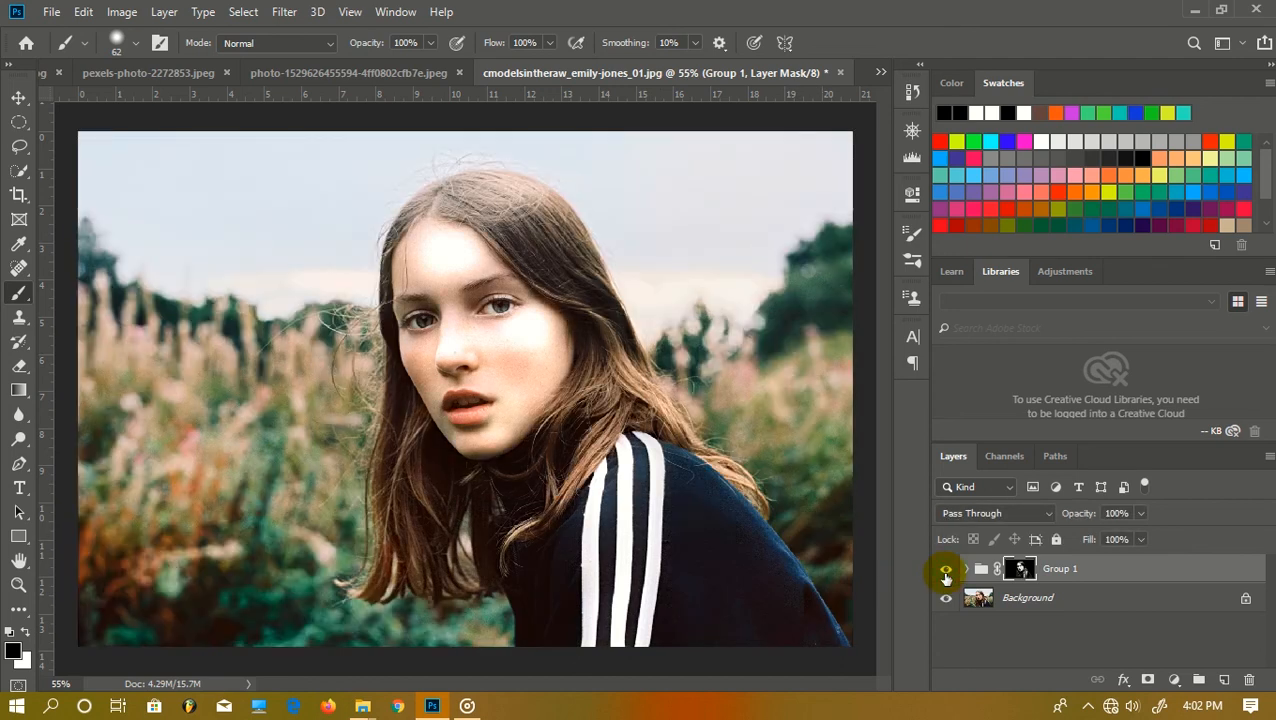
# Step: Compare the face and the whole portrait before and after the retouch by hiding and showing Group 1, leaving it visible
pyautogui.click(946, 576)
pyautogui.click(946, 577)
pyautogui.scroll(2, 488, 236)
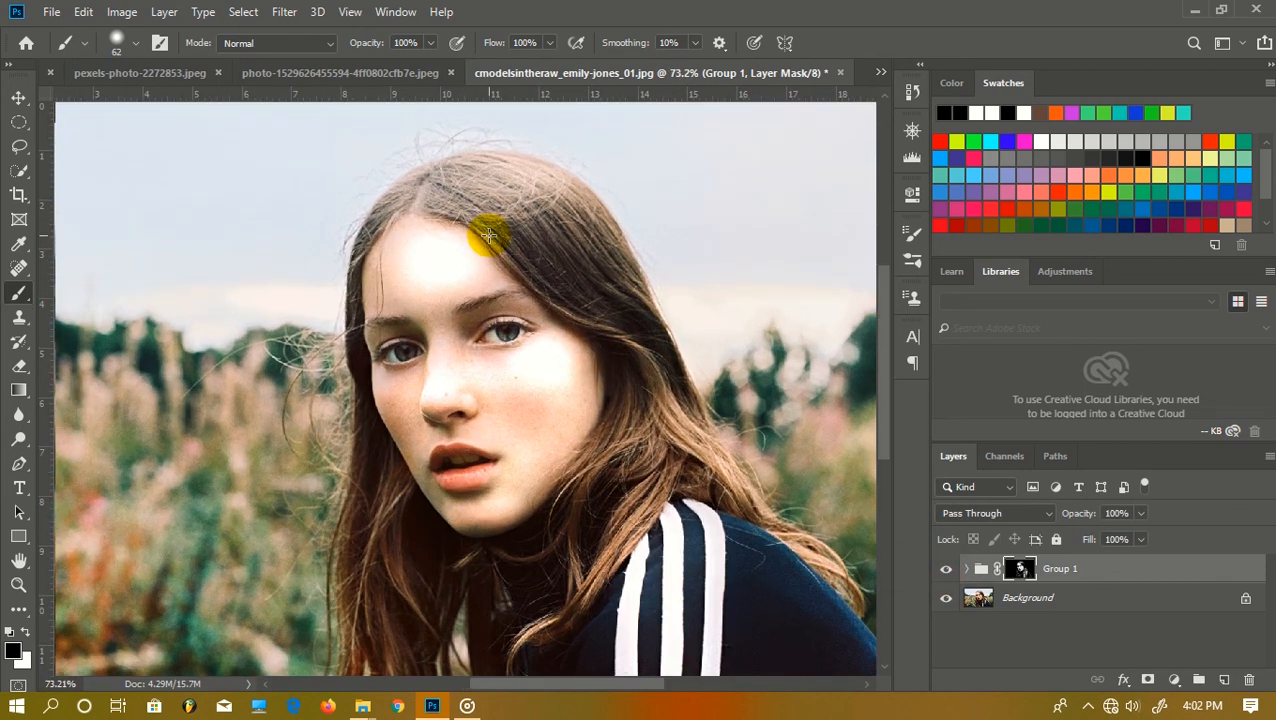
pyautogui.scroll(2, 488, 236)
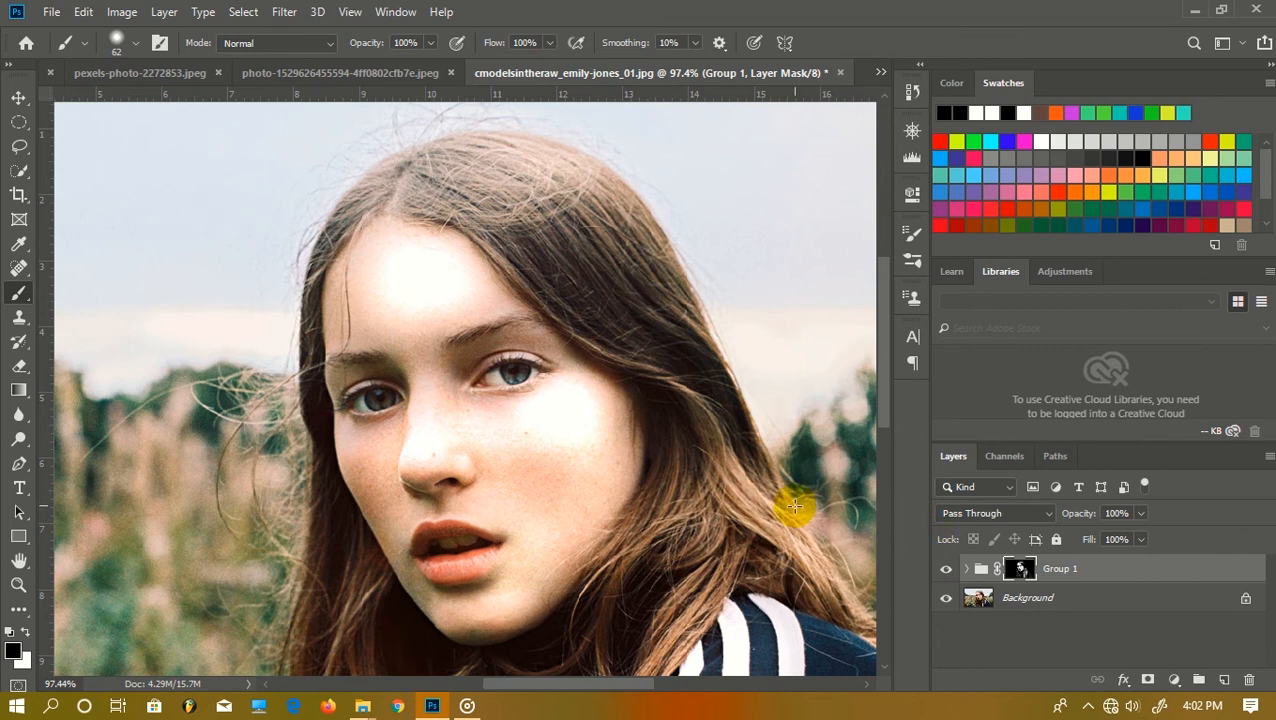
pyautogui.scroll(-1, 795, 505)
pyautogui.click(948, 572)
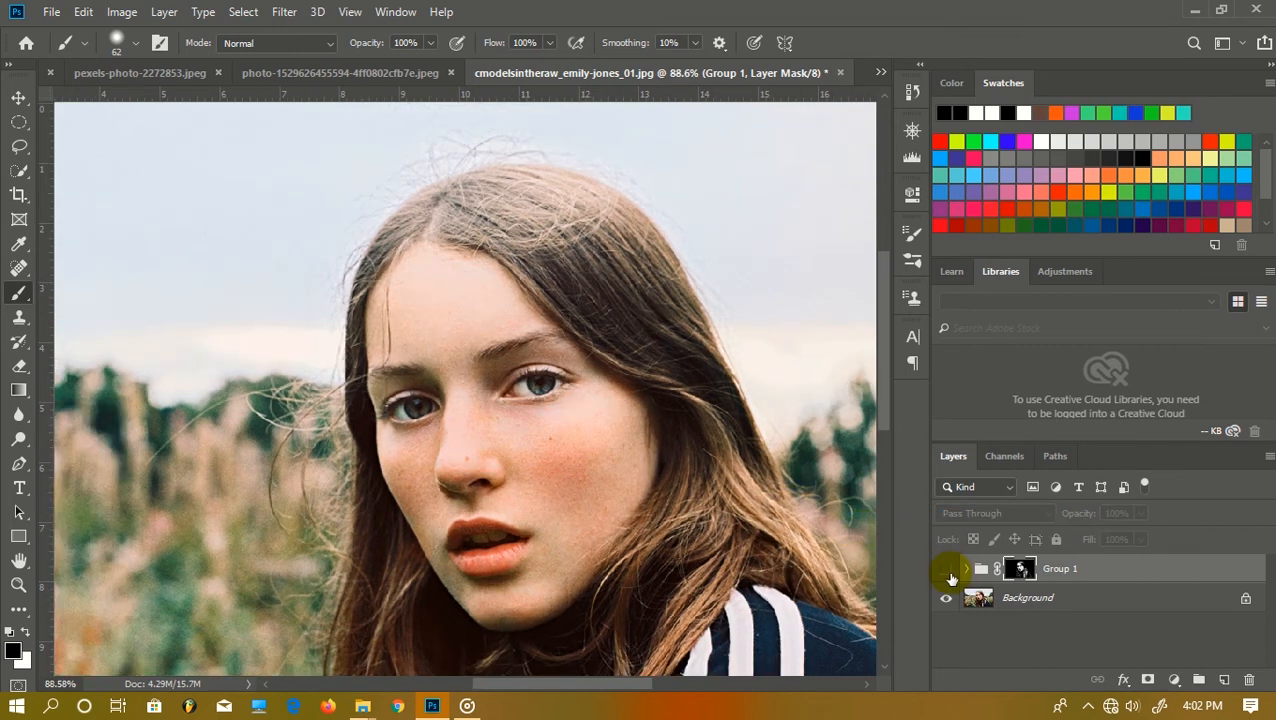
pyautogui.click(948, 572)
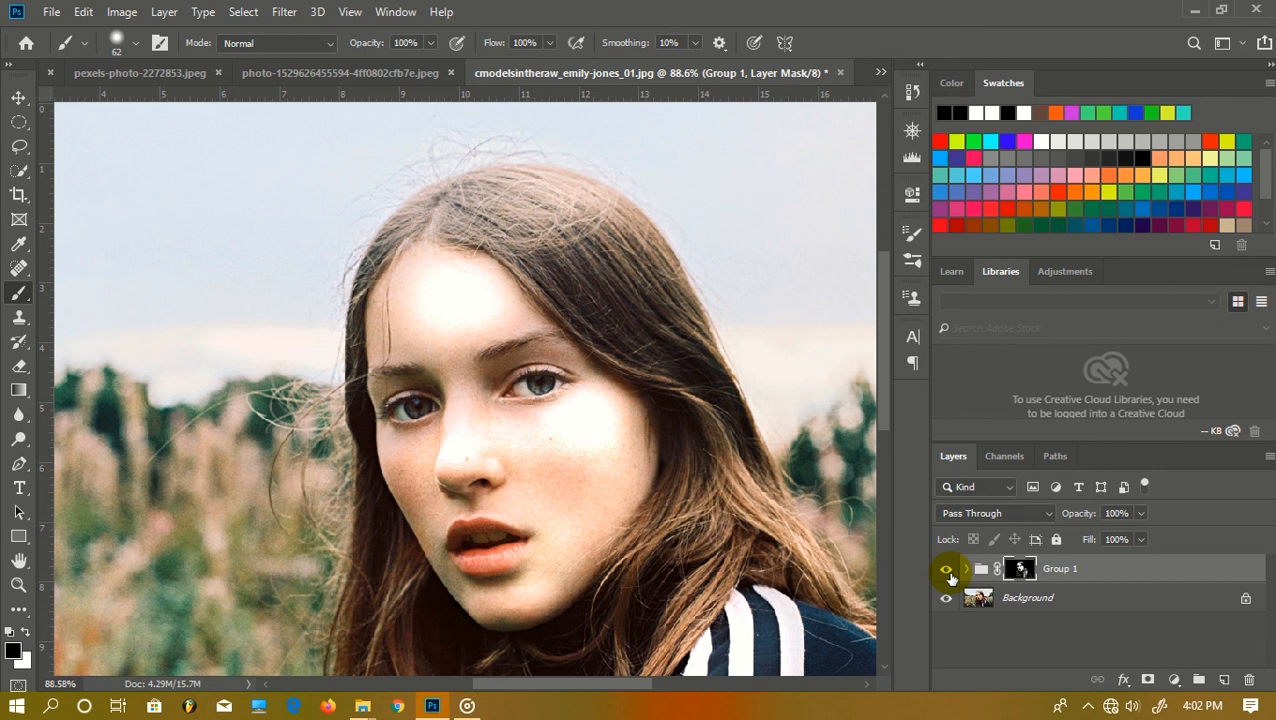
pyautogui.click(948, 572)
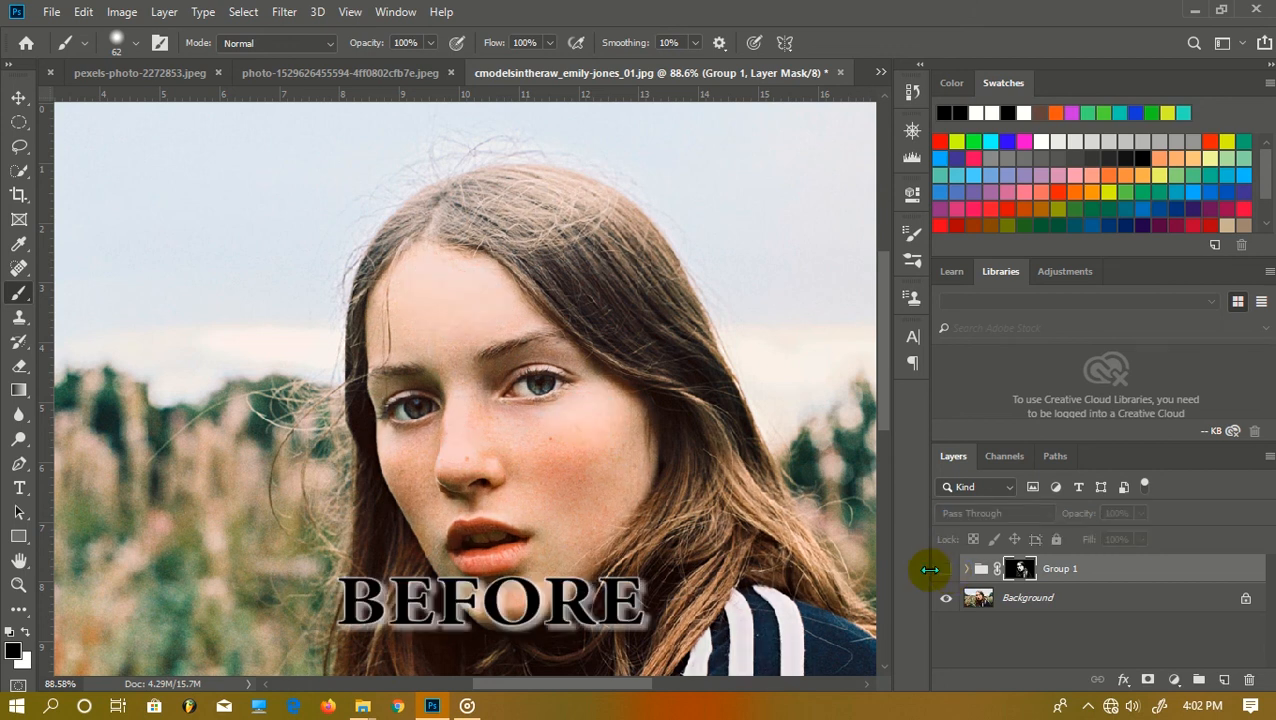
pyautogui.scroll(-5, 690, 490)
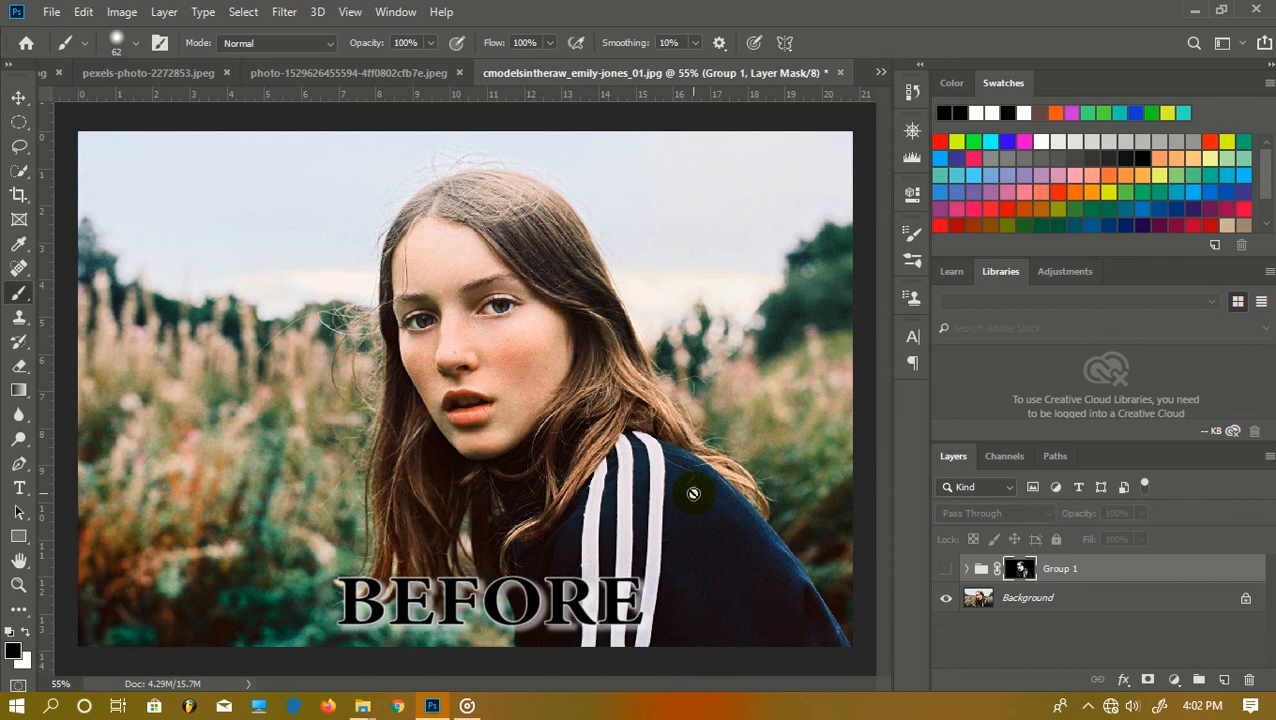
pyautogui.click(946, 570)
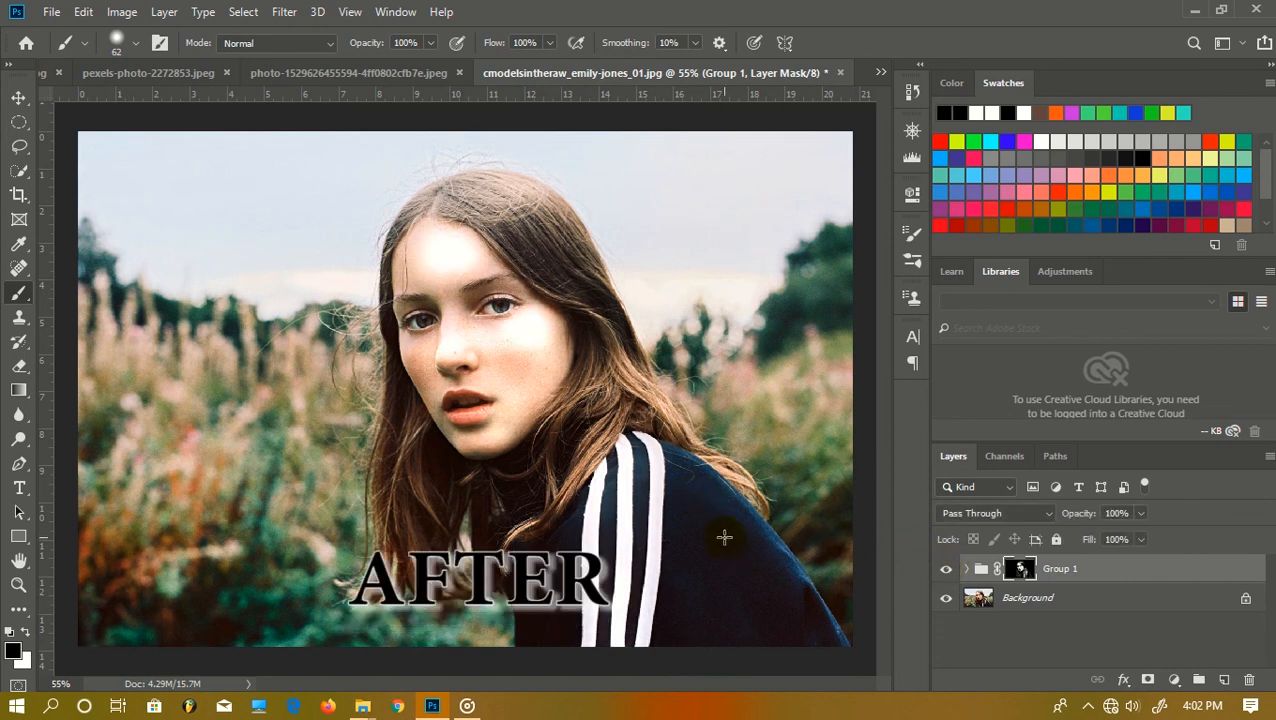